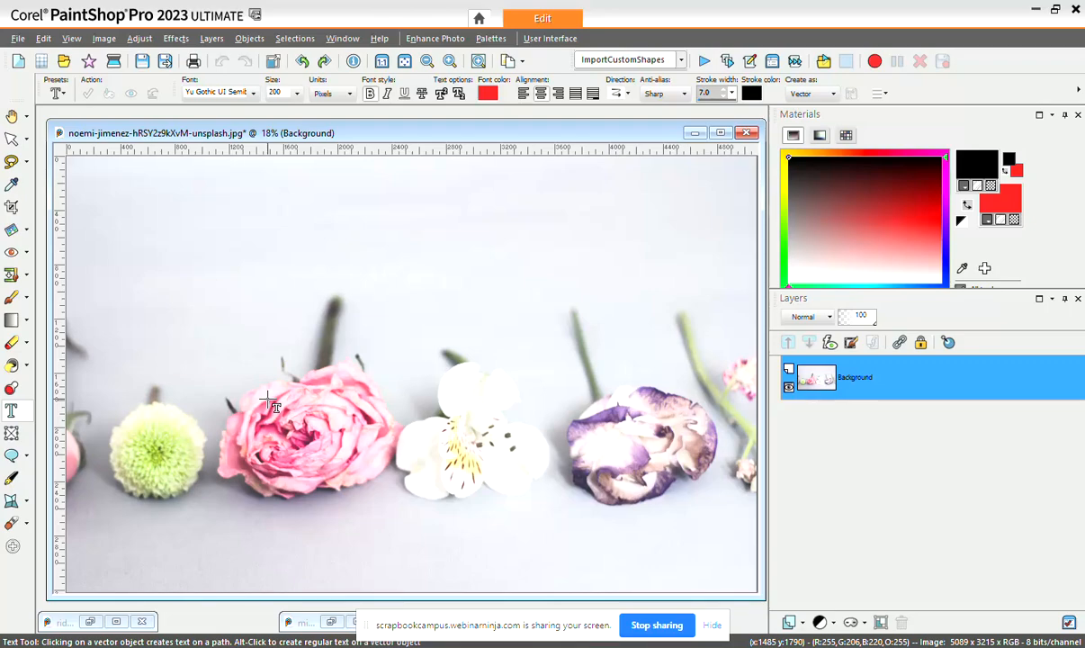
Open the flower photo in Smart Carver and paint the whole white flower, including its short stem, with the removal brush.
left_click(105, 38)
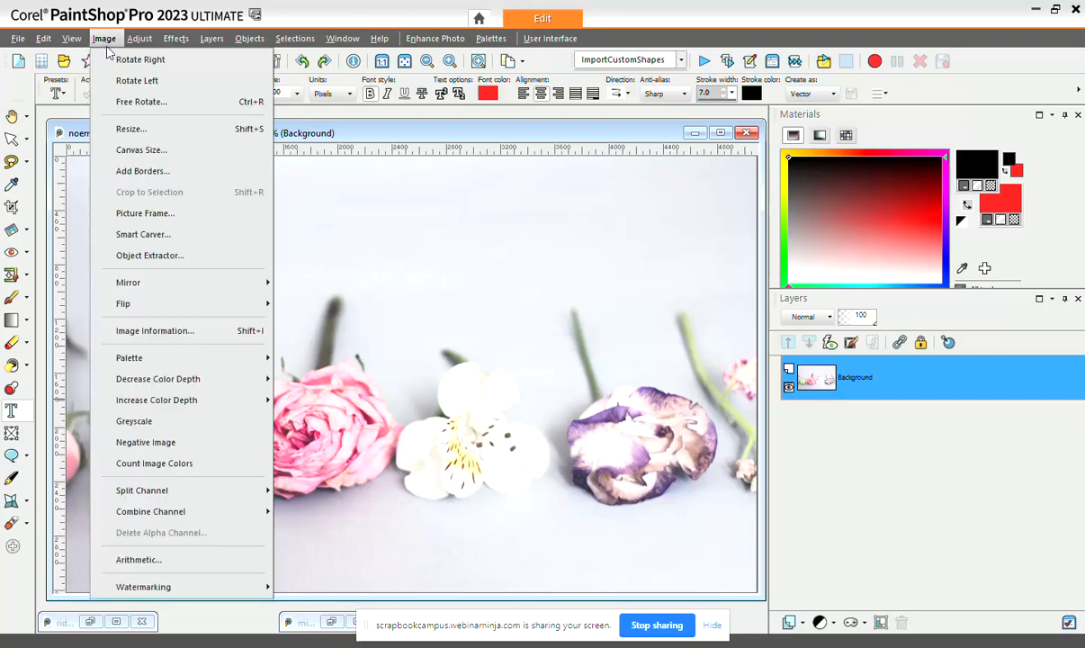
left_click(144, 235)
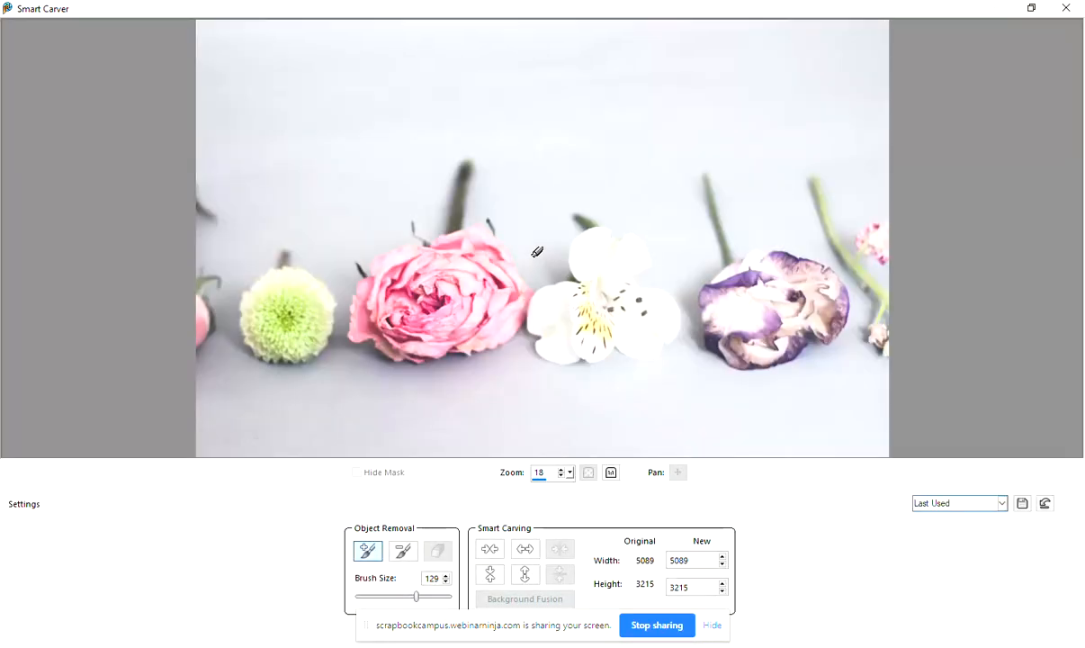
left_click(383, 559)
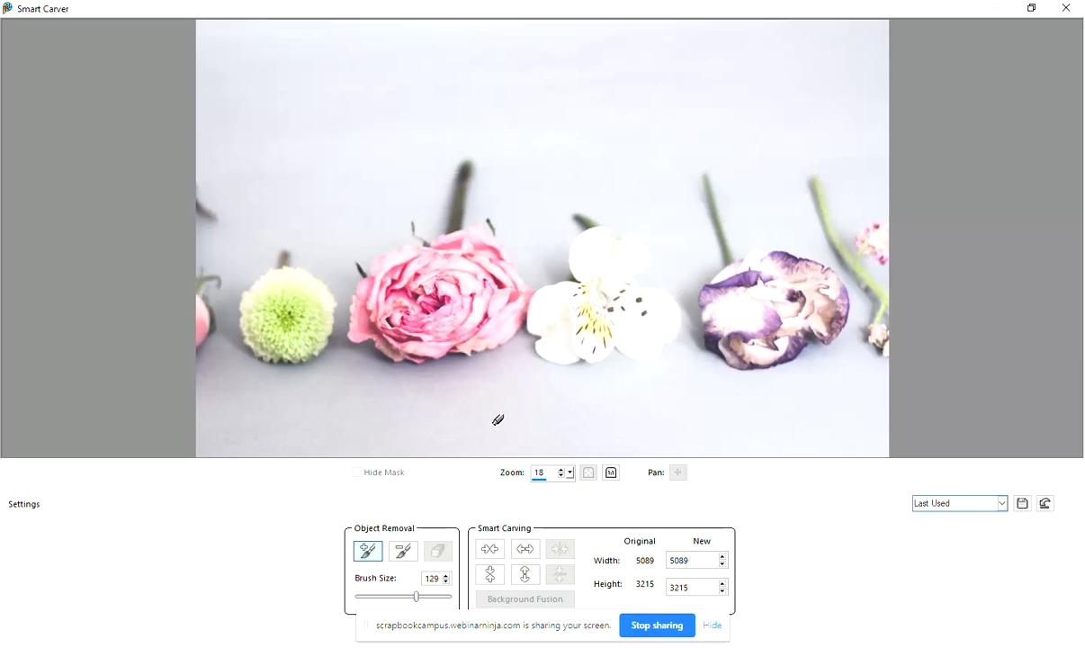
left_click(404, 552)
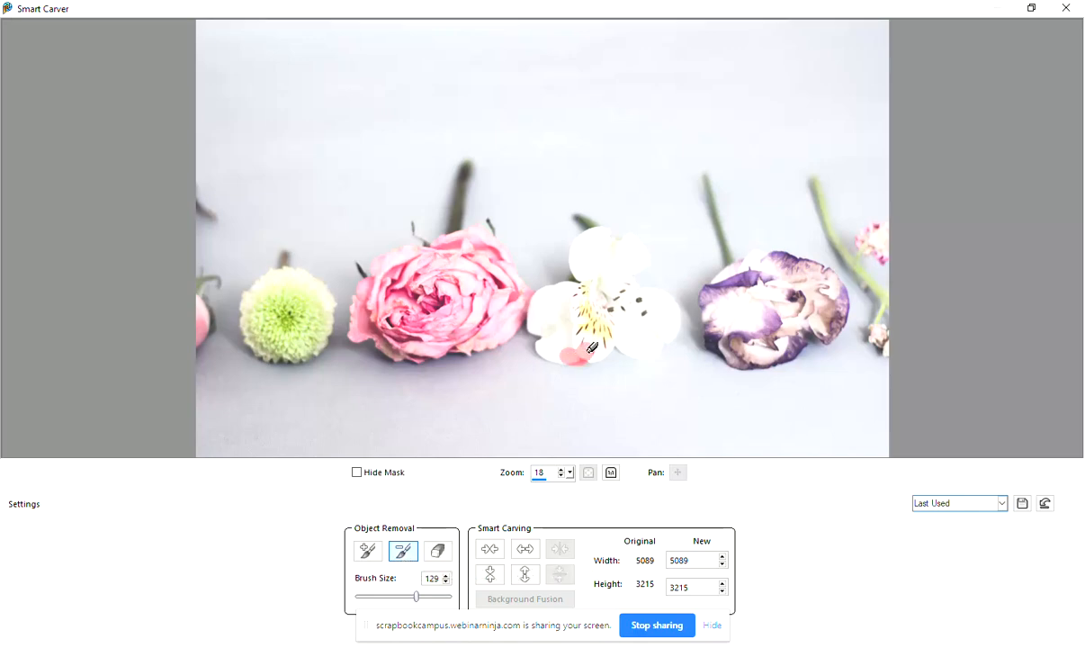
mouse_move(565, 356)
left_mouse_down()
mouse_move(623, 340)
mouse_move(648, 351)
mouse_move(679, 313)
mouse_move(674, 297)
mouse_move(637, 285)
mouse_move(639, 245)
mouse_move(581, 215)
mouse_move(581, 281)
mouse_move(575, 260)
mouse_move(573, 283)
mouse_move(539, 305)
mouse_move(549, 355)
mouse_move(570, 359)
mouse_move(556, 292)
mouse_move(567, 338)
mouse_move(571, 283)
mouse_move(578, 331)
mouse_move(639, 250)
left_mouse_up()
mouse_move(602, 298)
left_mouse_down()
mouse_move(602, 343)
mouse_move(615, 307)
mouse_move(619, 323)
mouse_move(611, 310)
mouse_move(621, 328)
mouse_move(639, 311)
mouse_move(637, 292)
mouse_move(641, 325)
left_mouse_up()
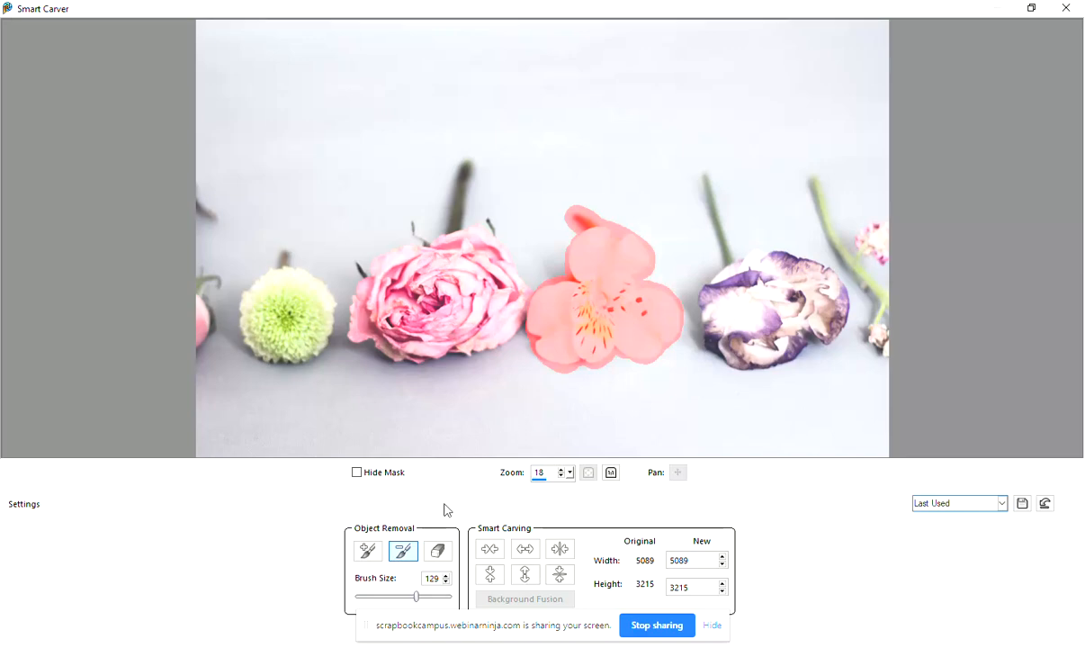
Paint the preserve mask over the pink rose, the green flower and the cut-off plants at the photo's left edge.
left_click(375, 560)
mouse_move(414, 349)
left_mouse_down()
mouse_move(486, 343)
mouse_move(441, 359)
mouse_move(470, 354)
mouse_move(509, 337)
mouse_move(520, 317)
mouse_move(526, 289)
mouse_move(464, 177)
mouse_move(508, 286)
mouse_move(506, 325)
mouse_move(471, 351)
mouse_move(437, 347)
mouse_move(431, 258)
mouse_move(405, 288)
mouse_move(375, 253)
mouse_move(360, 275)
mouse_move(358, 334)
mouse_move(387, 349)
mouse_move(399, 333)
mouse_move(420, 348)
mouse_move(390, 355)
mouse_move(351, 337)
mouse_move(373, 370)
mouse_move(423, 372)
mouse_move(370, 359)
mouse_move(469, 371)
mouse_move(449, 372)
mouse_move(494, 337)
mouse_move(501, 345)
mouse_move(468, 368)
mouse_move(402, 368)
mouse_move(380, 356)
mouse_move(407, 371)
mouse_move(361, 335)
mouse_move(306, 328)
mouse_move(306, 258)
mouse_move(311, 274)
mouse_move(270, 270)
mouse_move(248, 297)
left_mouse_up()
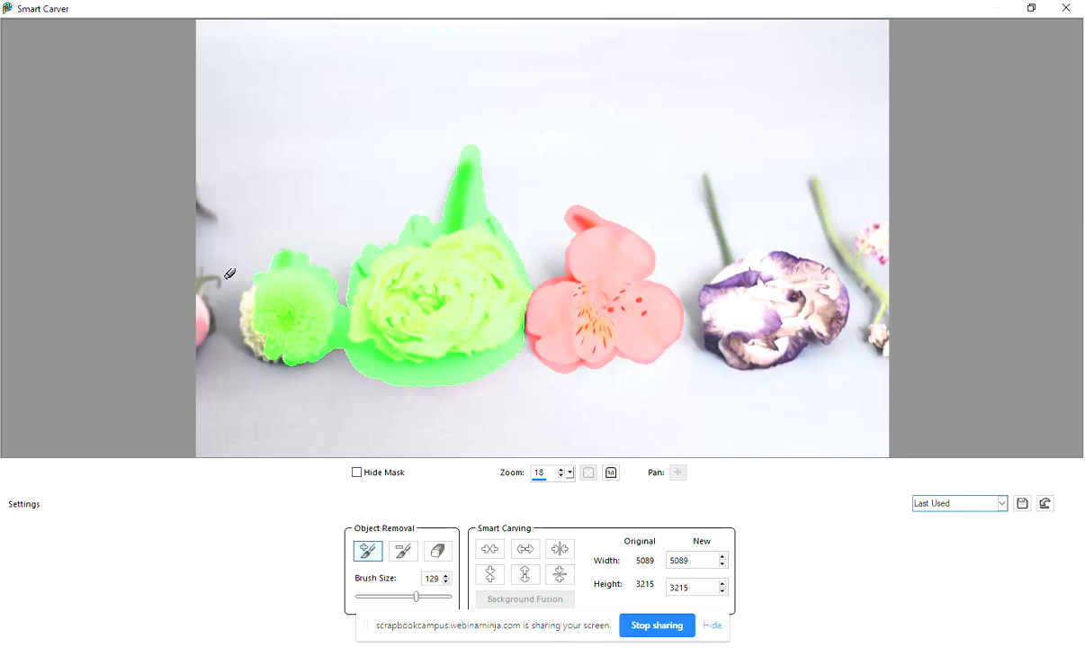
mouse_move(206, 181)
left_mouse_down()
mouse_move(207, 250)
mouse_move(200, 198)
mouse_move(219, 234)
mouse_move(213, 223)
mouse_move(207, 291)
mouse_move(208, 253)
left_mouse_up()
mouse_move(210, 311)
left_mouse_down()
mouse_move(200, 361)
mouse_move(213, 284)
mouse_move(237, 271)
mouse_move(240, 354)
mouse_move(249, 371)
mouse_move(269, 326)
mouse_move(288, 378)
mouse_move(346, 282)
mouse_move(359, 368)
left_mouse_up()
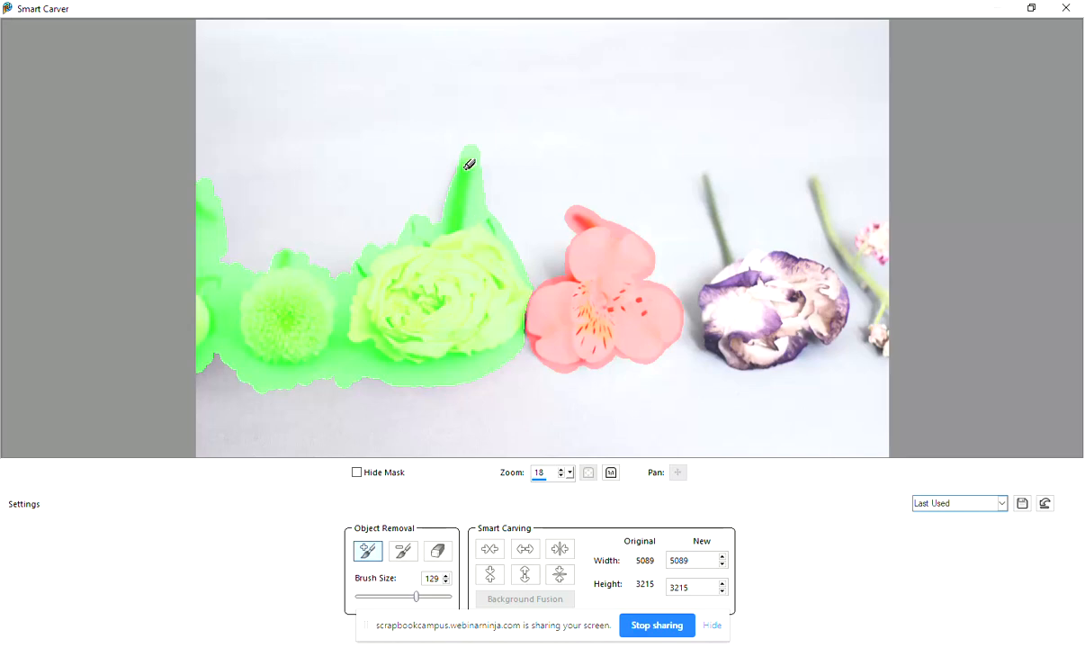
mouse_move(469, 165)
left_mouse_down()
mouse_move(432, 234)
mouse_move(382, 236)
left_mouse_up()
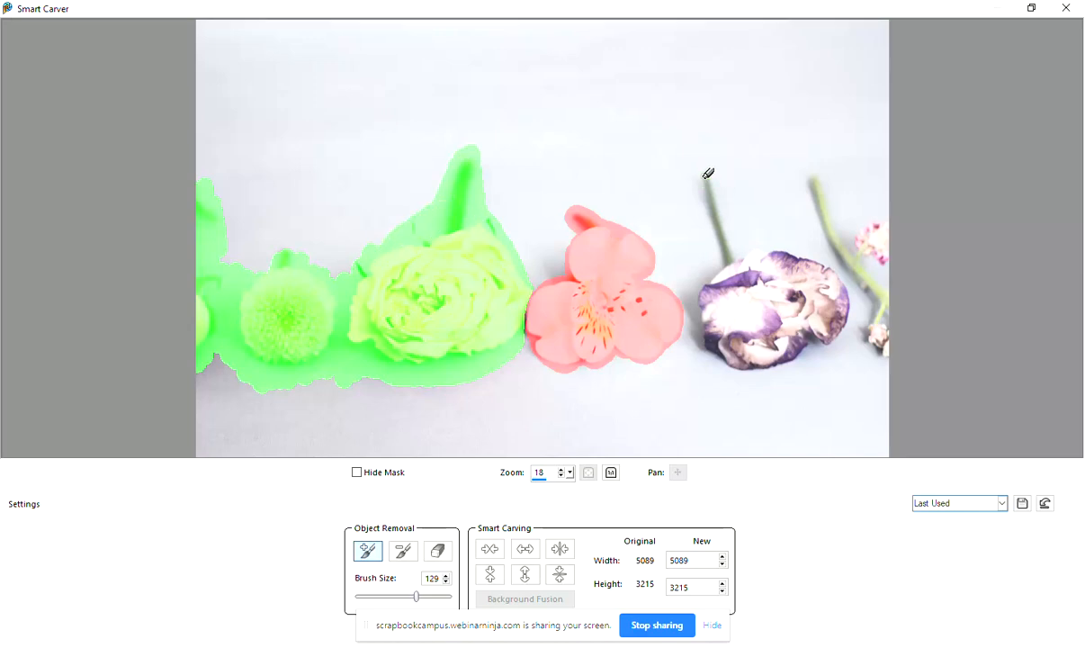
Paint the preserve mask over the purple flower and the stems and blossoms at the photo's right edge.
mouse_move(707, 173)
left_mouse_down()
mouse_move(736, 273)
mouse_move(724, 243)
mouse_move(720, 286)
mouse_move(689, 292)
mouse_move(698, 333)
mouse_move(721, 358)
mouse_move(694, 326)
mouse_move(690, 335)
mouse_move(738, 356)
mouse_move(738, 373)
mouse_move(725, 306)
mouse_move(706, 308)
mouse_move(747, 340)
mouse_move(760, 374)
mouse_move(793, 349)
mouse_move(812, 363)
mouse_move(864, 316)
mouse_move(889, 353)
mouse_move(884, 277)
mouse_move(851, 283)
mouse_move(832, 216)
mouse_move(815, 270)
mouse_move(849, 266)
left_mouse_up()
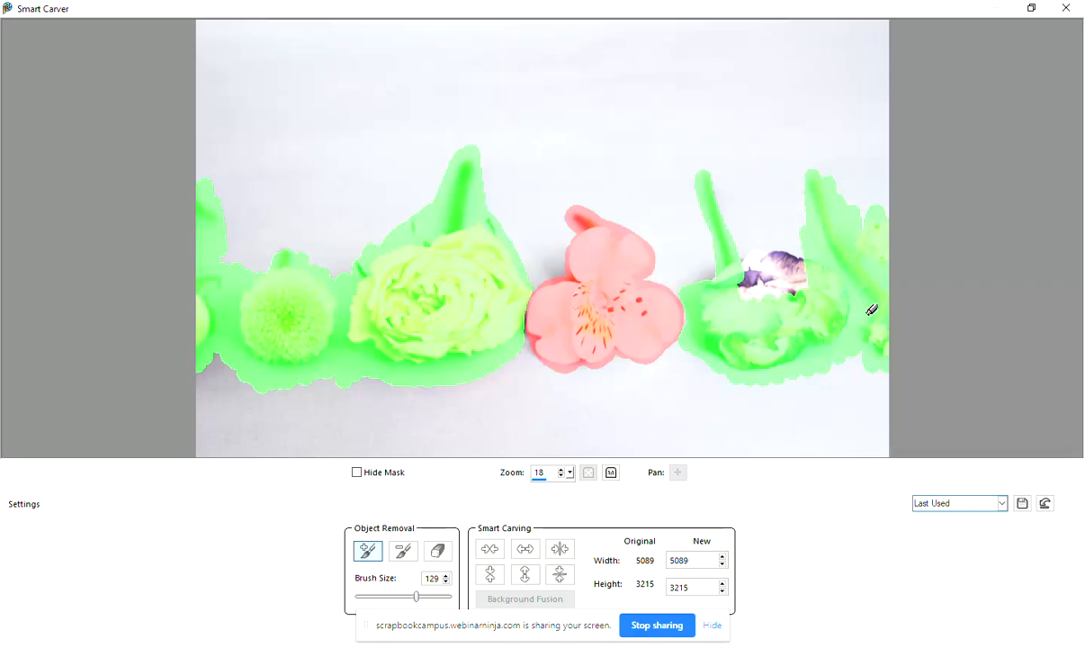
mouse_move(871, 310)
left_mouse_down()
mouse_move(789, 273)
mouse_move(766, 245)
mouse_move(751, 302)
mouse_move(743, 285)
left_mouse_up()
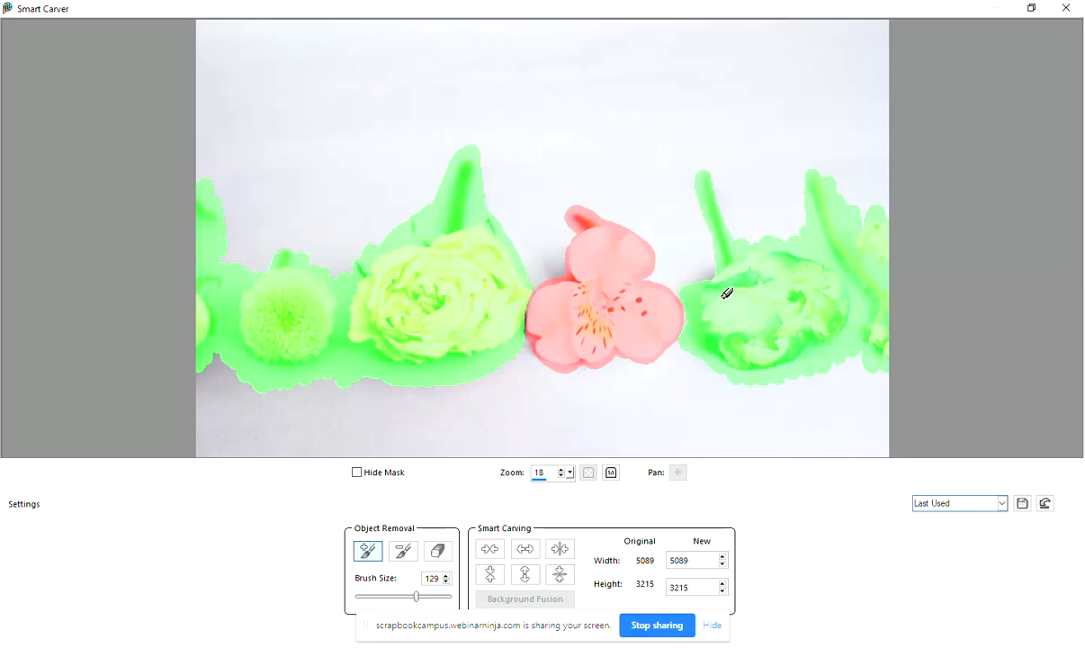
mouse_move(723, 298)
left_mouse_down()
mouse_move(731, 269)
mouse_move(687, 285)
mouse_move(701, 275)
left_mouse_up()
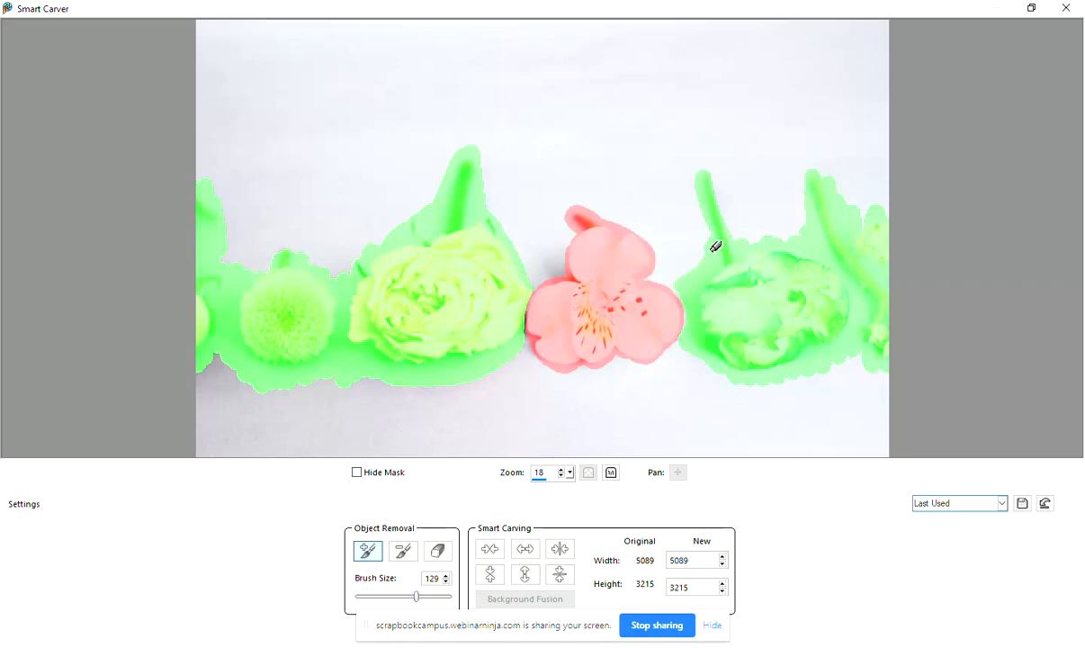
Extend the removal mask beside the white flower, auto-contract horizontally to carve it out, hide the mask and apply the result.
left_click(403, 550)
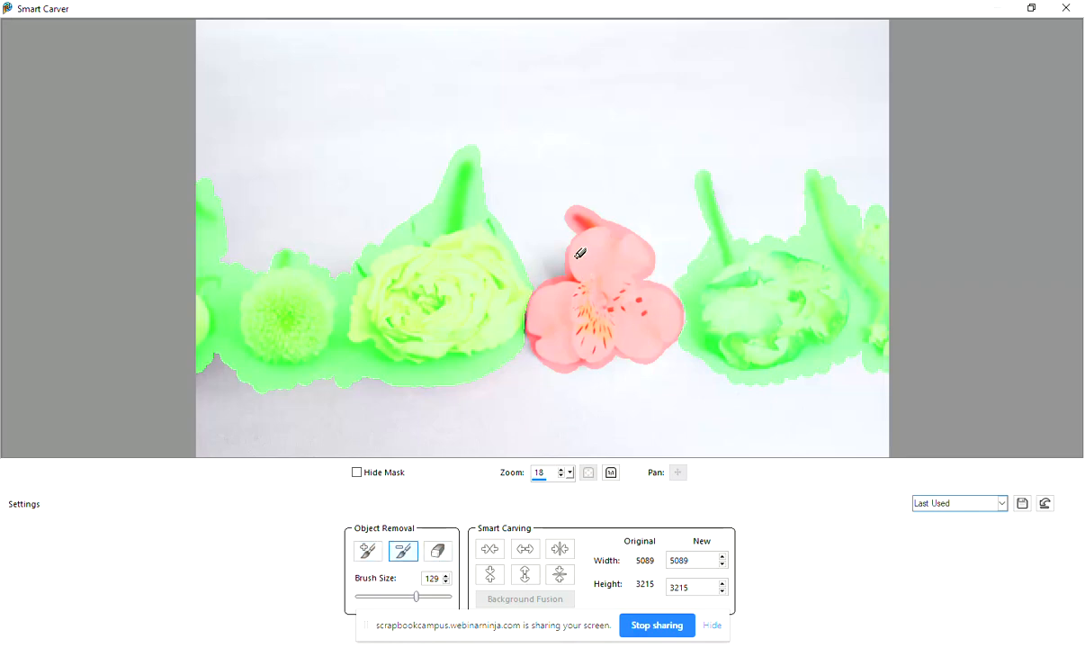
mouse_move(581, 254)
left_mouse_down()
mouse_move(566, 261)
mouse_move(563, 244)
mouse_move(545, 275)
left_mouse_up()
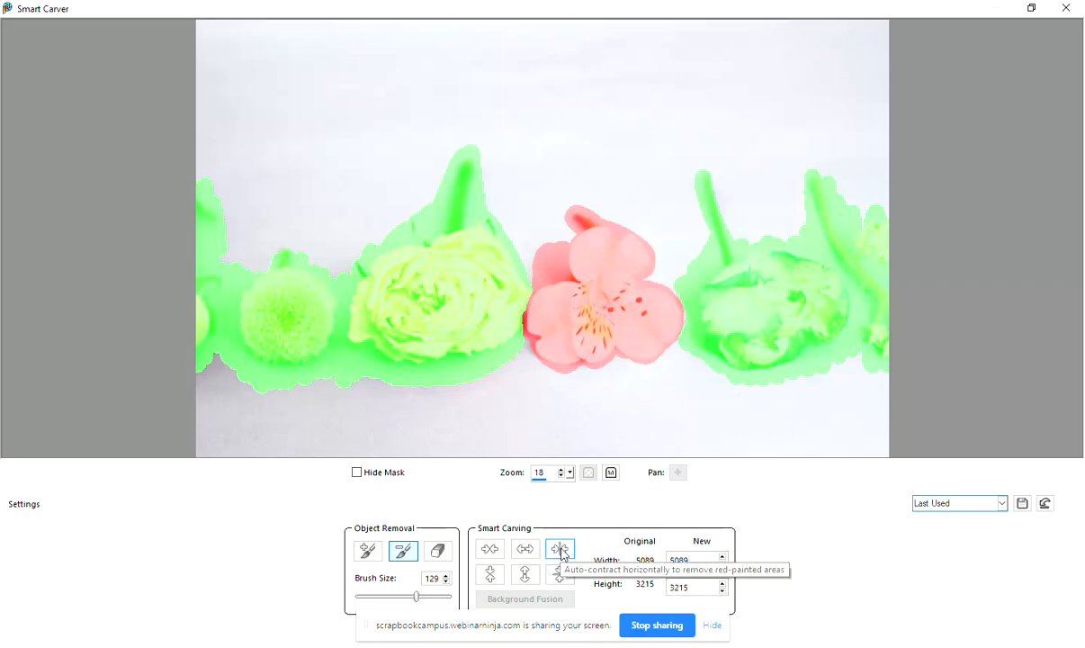
left_click(562, 550)
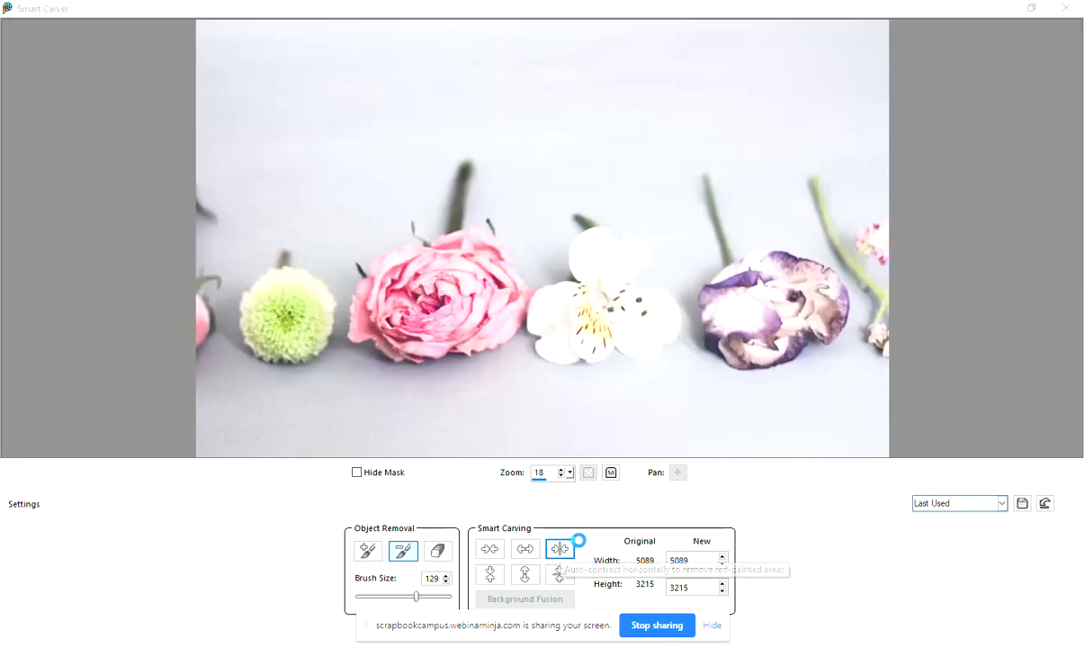
left_click(712, 625)
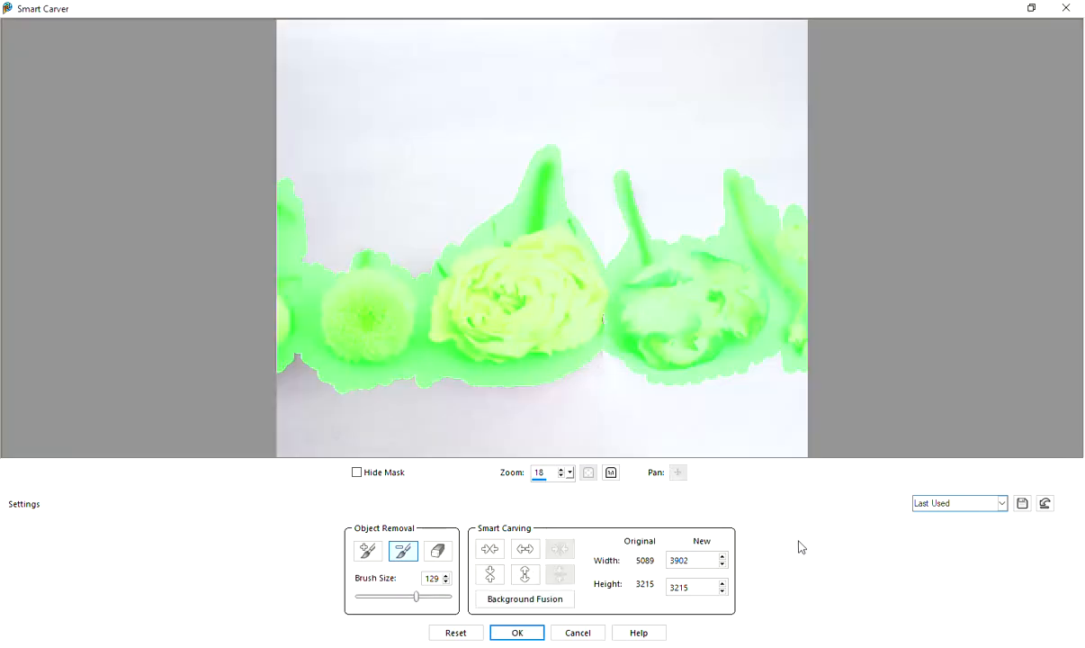
left_click(357, 473)
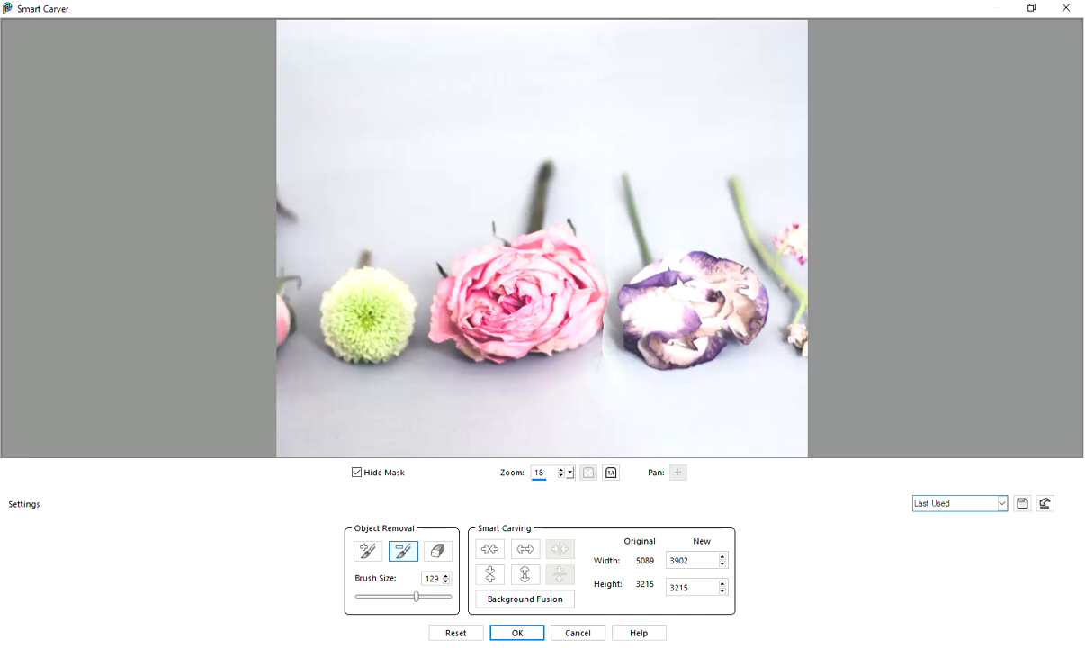
left_click(519, 634)
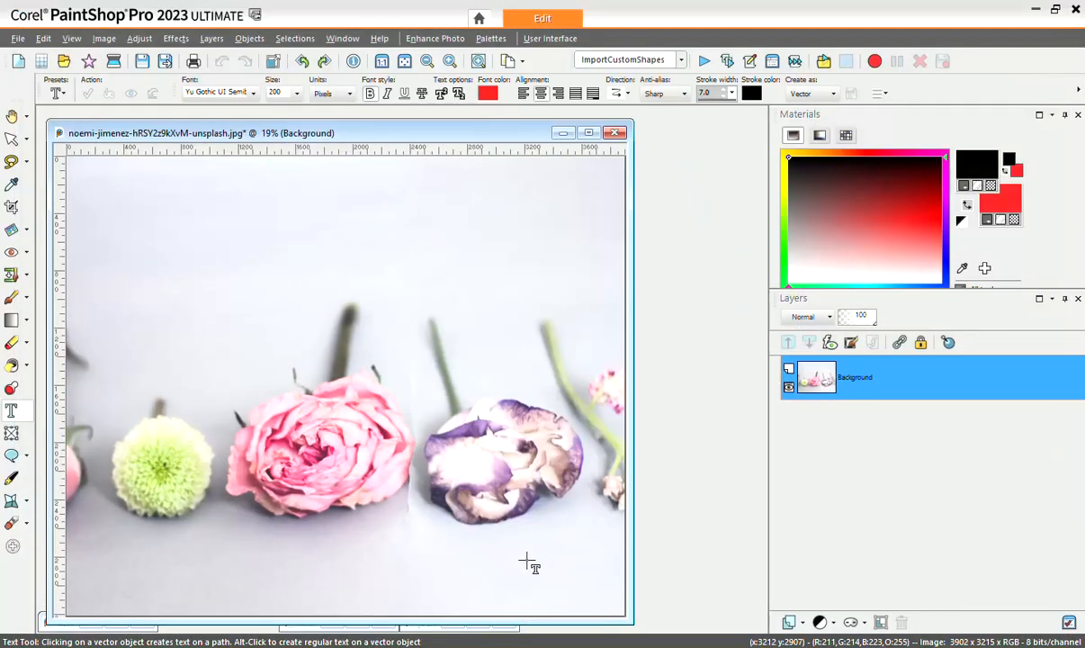
Minimize the flower photo, look at the duckling photo and minimize it too, and restore the surfboard photo in the middle of the workspace.
left_click_drag(509, 133, 526, 135)
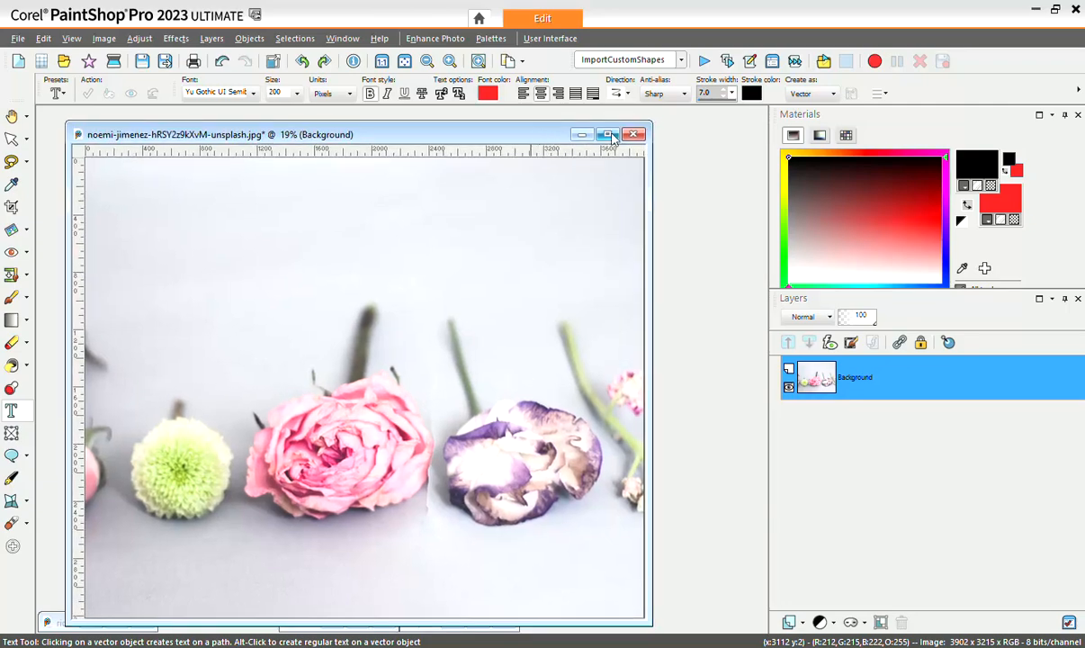
left_click(582, 135)
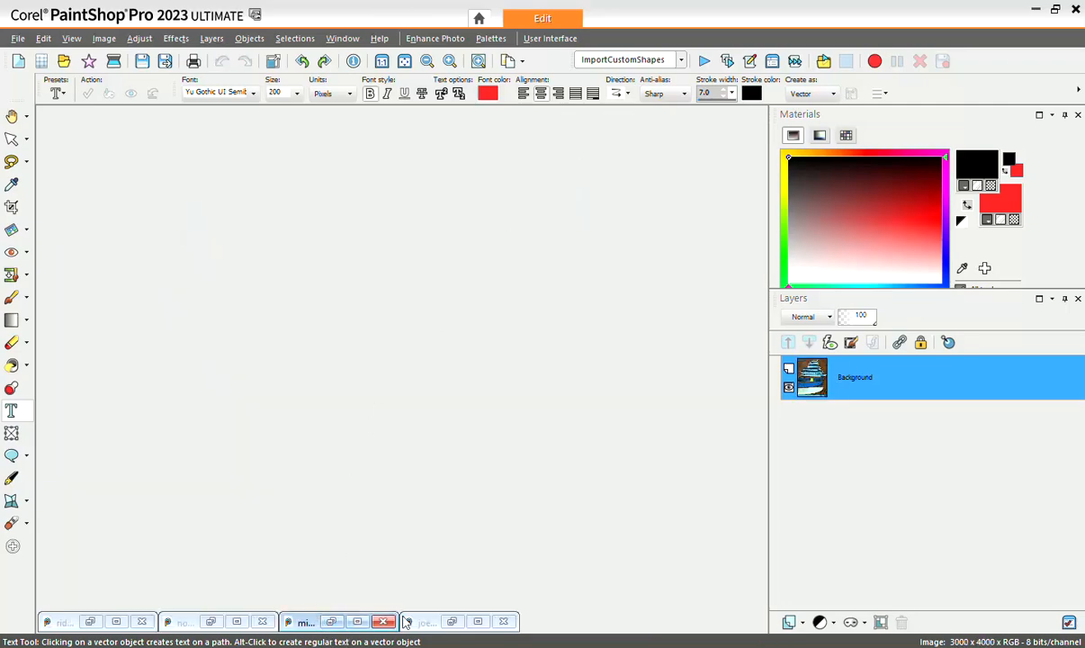
left_click(452, 621)
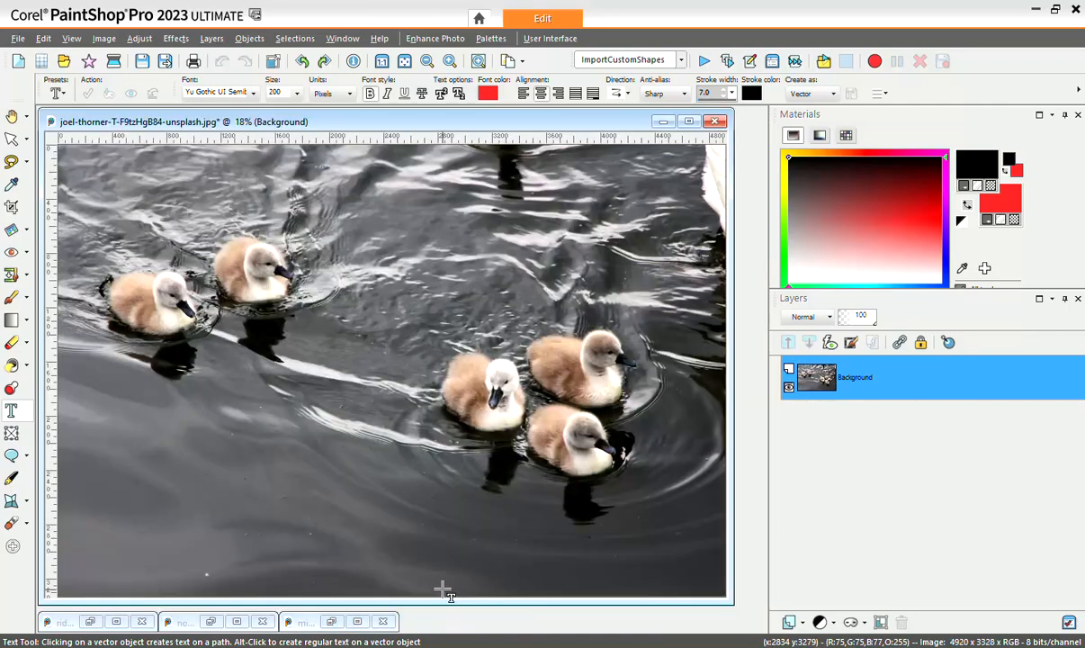
left_click(662, 120)
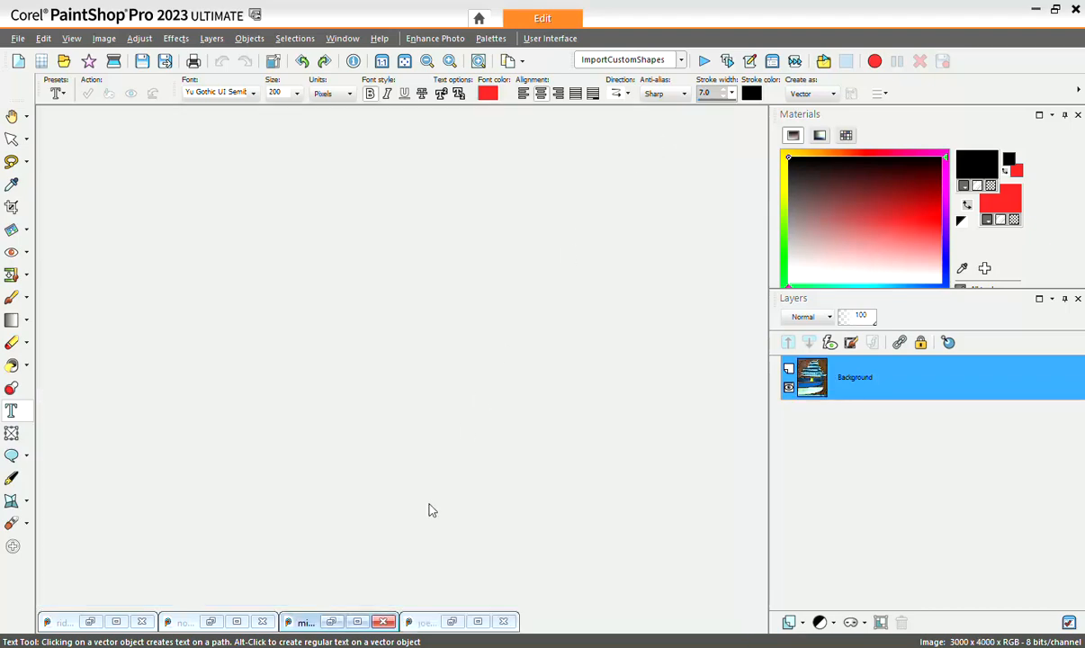
left_click(330, 624)
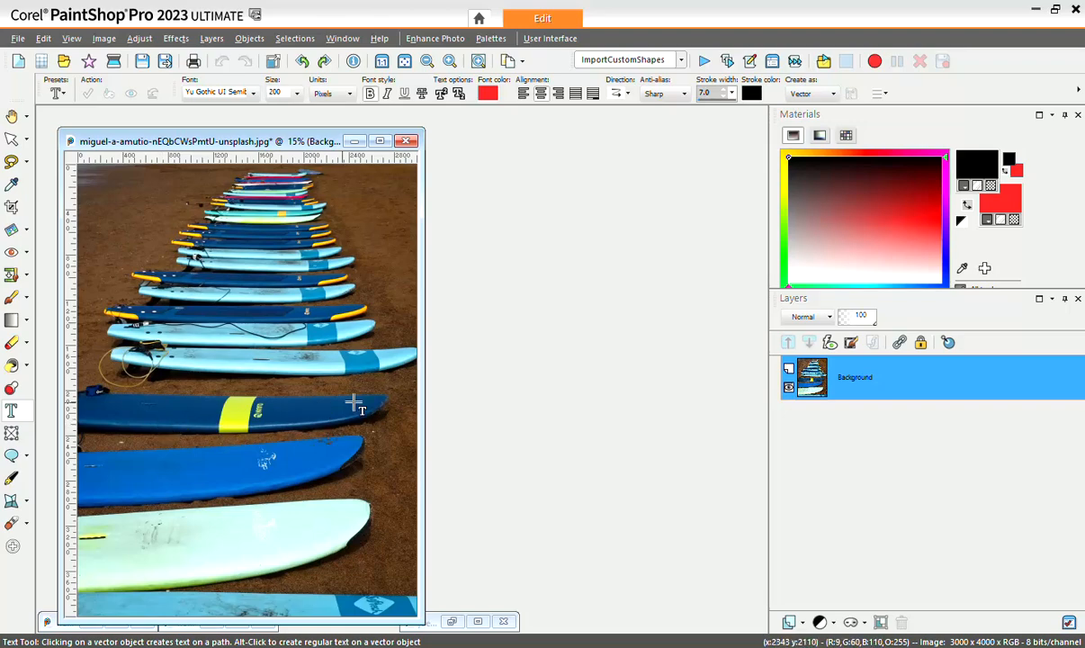
left_click_drag(312, 142, 535, 133)
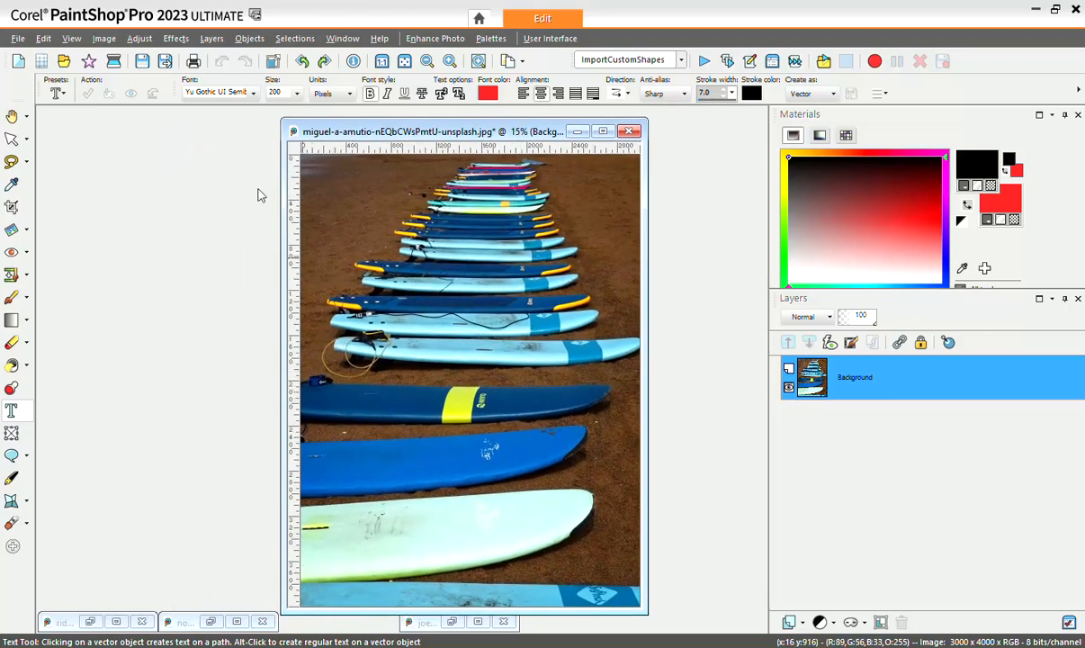
Open the surfboard photo in Smart Carver and paint the dark blue board with the yellow band for removal.
left_click(105, 38)
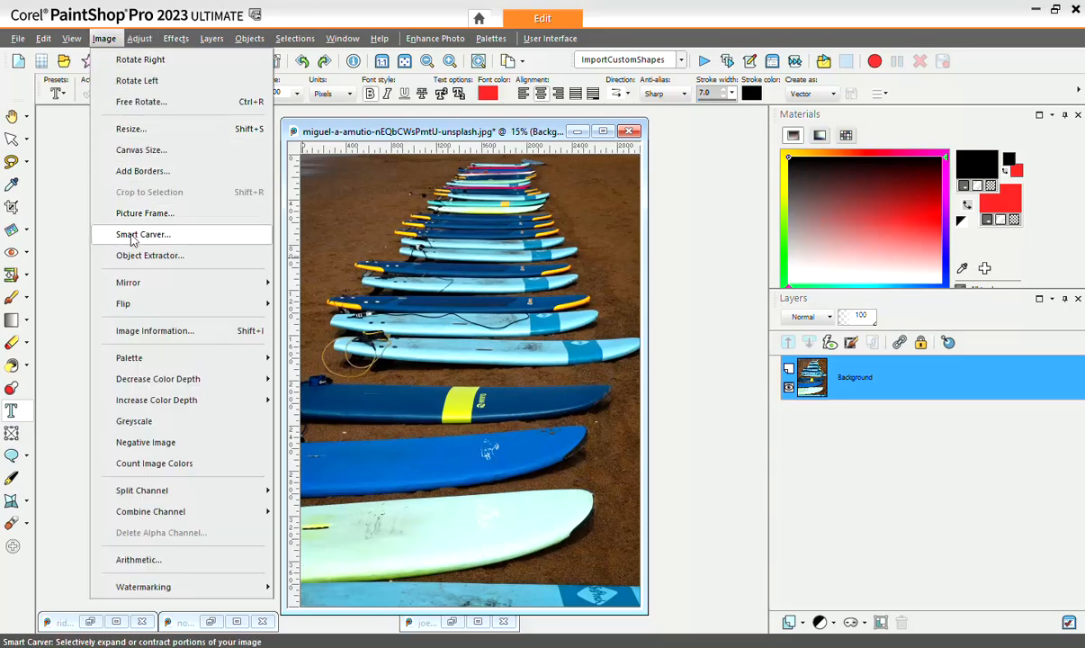
left_click(127, 234)
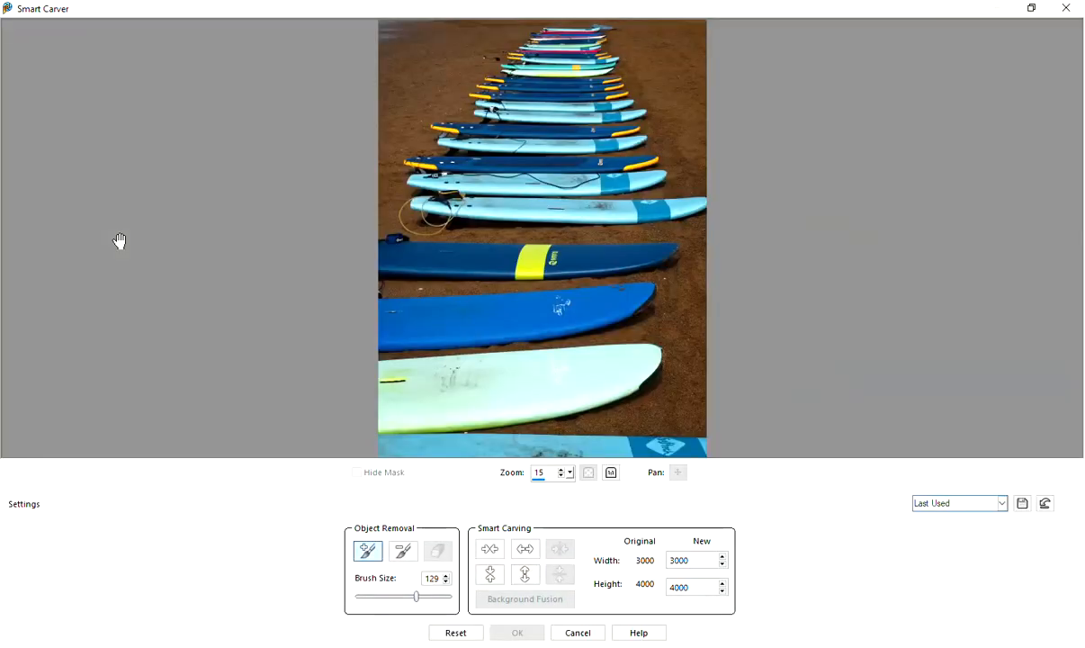
left_click(404, 551)
mouse_move(672, 260)
left_mouse_down()
mouse_move(391, 238)
mouse_move(375, 259)
mouse_move(382, 272)
mouse_move(383, 254)
mouse_move(387, 280)
mouse_move(391, 269)
mouse_move(640, 272)
mouse_move(677, 259)
mouse_move(384, 252)
mouse_move(399, 253)
mouse_move(390, 244)
mouse_move(389, 270)
mouse_move(391, 252)
mouse_move(424, 269)
mouse_move(635, 260)
left_mouse_up()
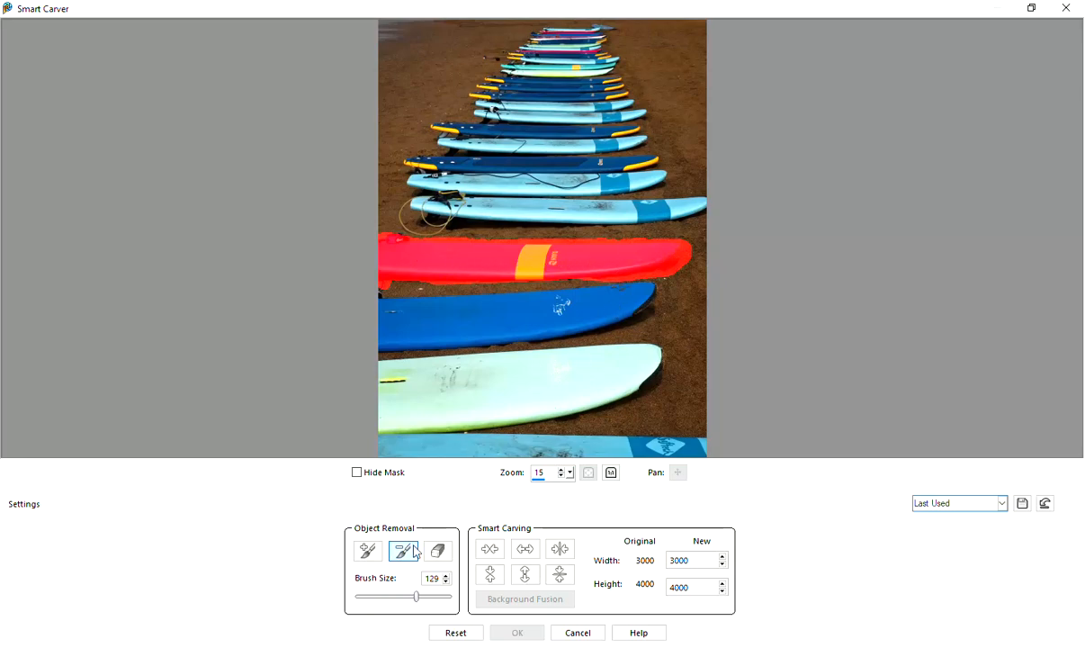
Paint the preserve mask over the two light blue surfboards above the marked board and the blue surfboard below it.
left_click(367, 550)
left_click_drag(691, 215, 441, 221)
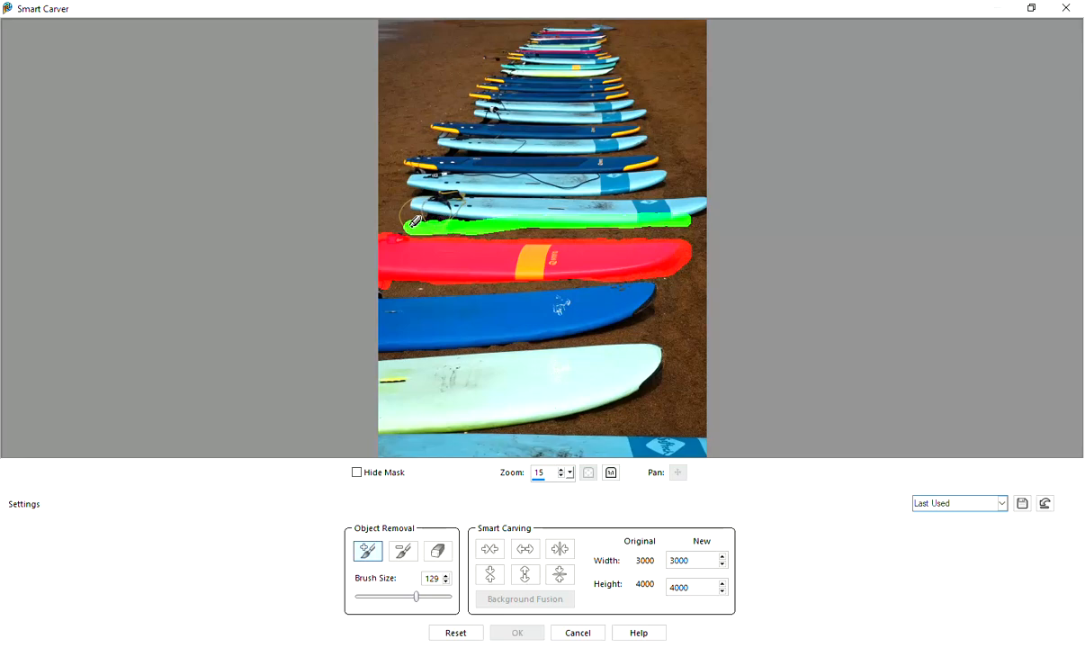
mouse_move(414, 220)
left_mouse_down()
mouse_move(385, 203)
mouse_move(389, 189)
mouse_move(445, 214)
mouse_move(437, 184)
mouse_move(450, 207)
mouse_move(461, 184)
mouse_move(503, 214)
mouse_move(520, 193)
mouse_move(541, 190)
mouse_move(589, 214)
mouse_move(603, 194)
mouse_move(676, 205)
mouse_move(710, 189)
mouse_move(700, 215)
left_mouse_up()
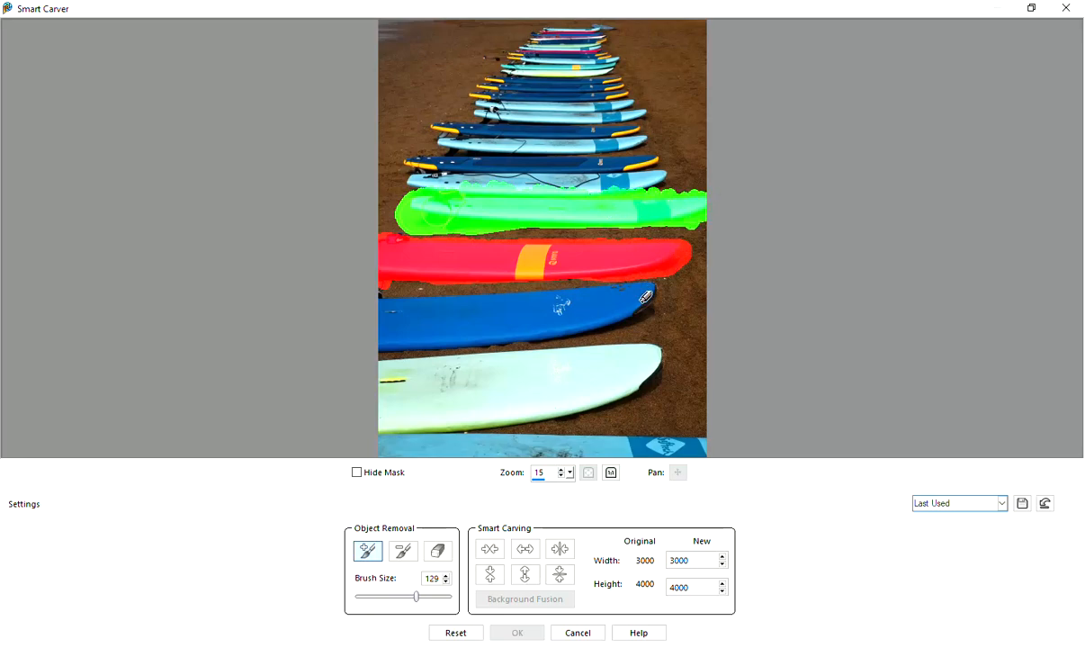
left_click(658, 287)
mouse_move(653, 282)
left_mouse_down()
mouse_move(569, 288)
mouse_move(546, 304)
mouse_move(493, 291)
mouse_move(531, 289)
mouse_move(394, 293)
left_mouse_up()
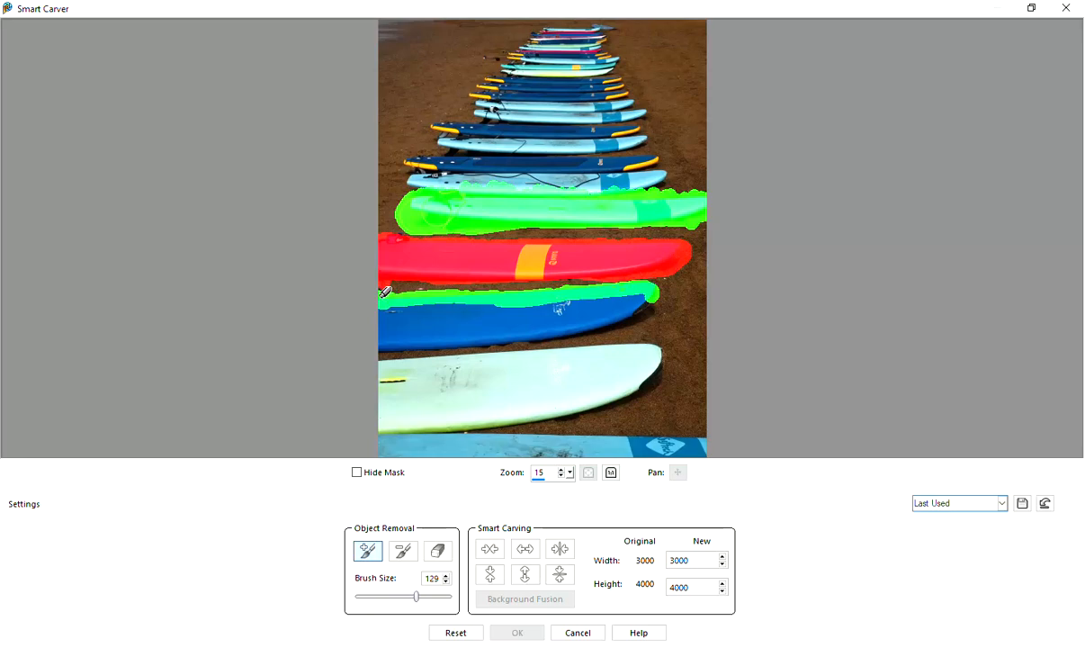
mouse_move(384, 293)
left_mouse_down()
mouse_move(382, 331)
mouse_move(389, 314)
mouse_move(422, 305)
mouse_move(653, 292)
mouse_move(586, 302)
mouse_move(655, 302)
mouse_move(631, 310)
mouse_move(654, 313)
mouse_move(555, 337)
mouse_move(585, 331)
mouse_move(383, 346)
mouse_move(418, 340)
mouse_move(410, 326)
mouse_move(427, 324)
mouse_move(392, 327)
mouse_move(412, 322)
mouse_move(606, 304)
mouse_move(449, 331)
mouse_move(595, 320)
mouse_move(398, 343)
left_mouse_up()
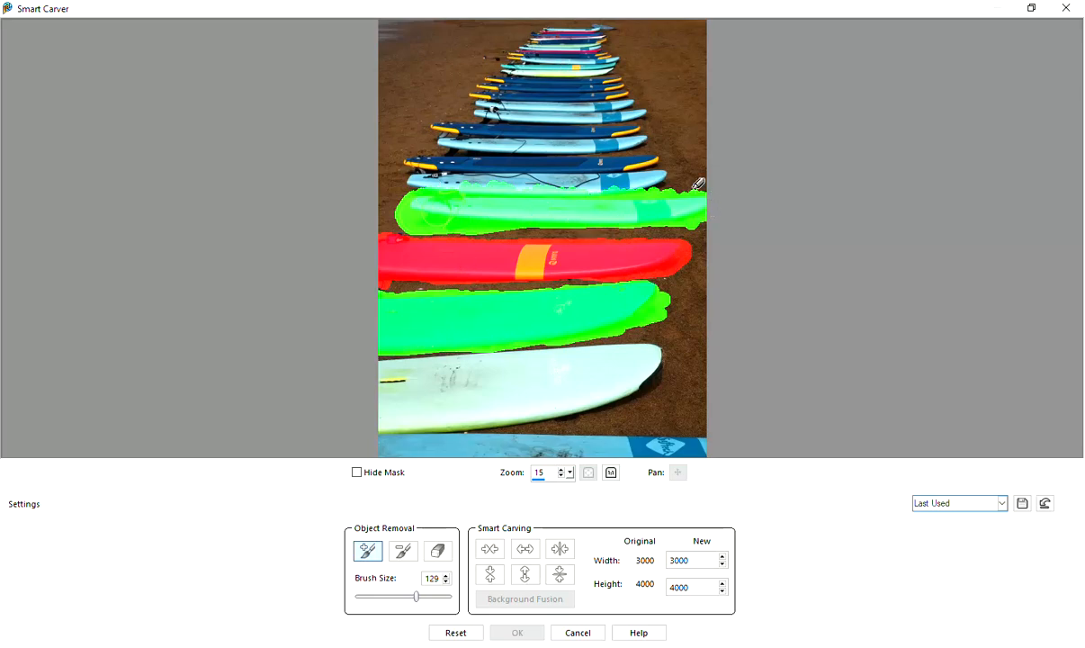
mouse_move(690, 188)
left_mouse_down()
mouse_move(422, 189)
mouse_move(410, 183)
mouse_move(669, 186)
mouse_move(407, 171)
mouse_move(667, 181)
mouse_move(430, 171)
left_mouse_up()
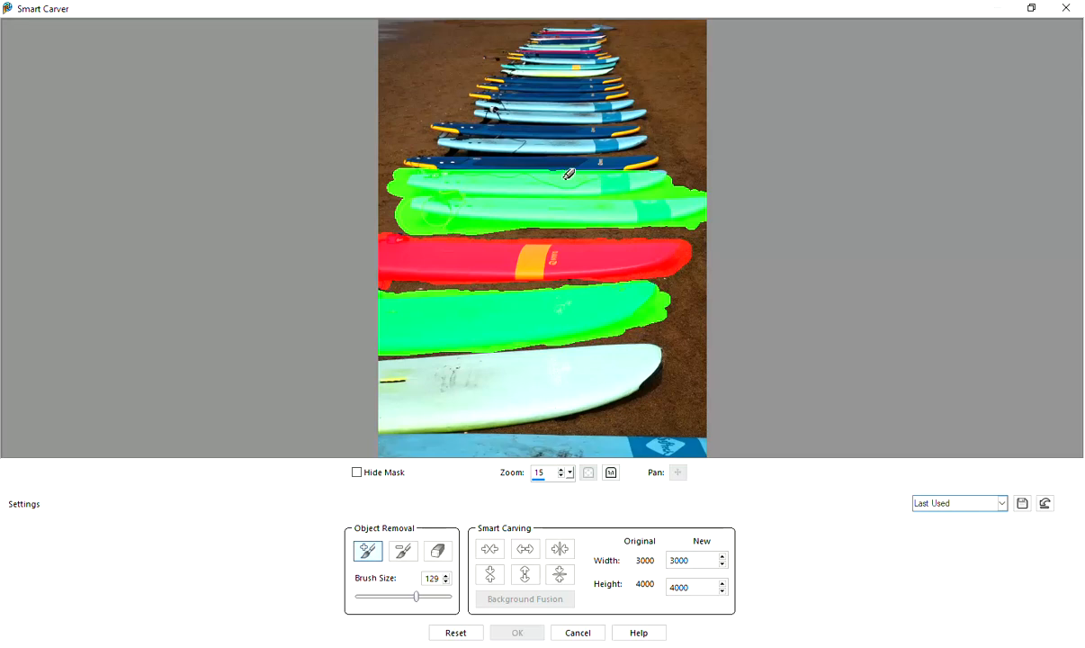
Try auto-contracting vertically to carve out the marked surfboard, hide the mask to check the preview, and discard the carving.
left_click(562, 578)
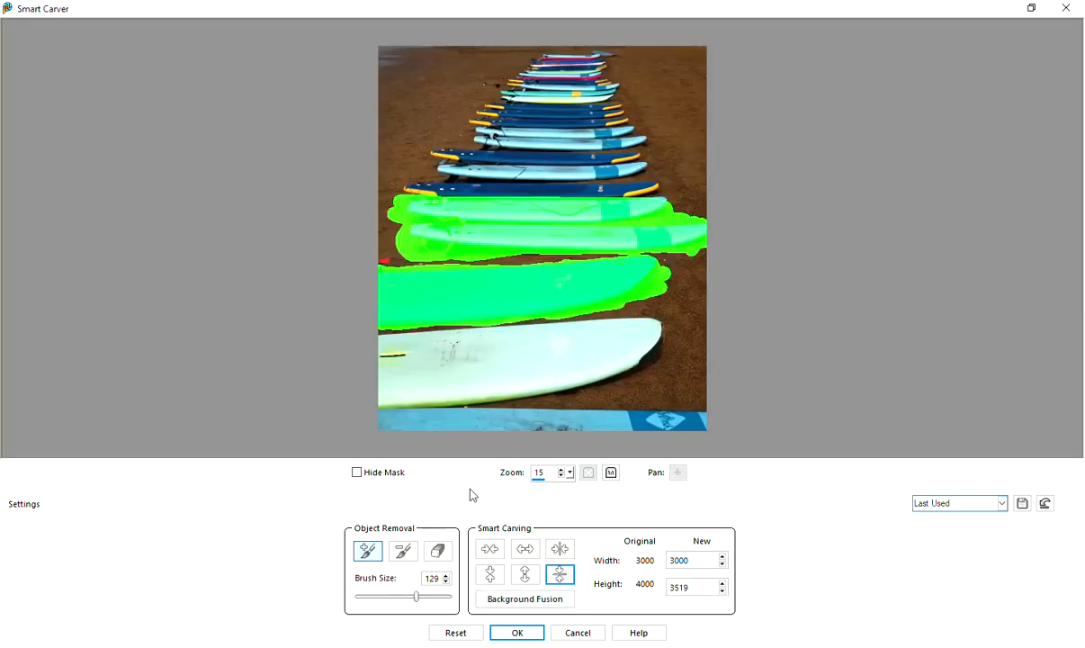
left_click(357, 472)
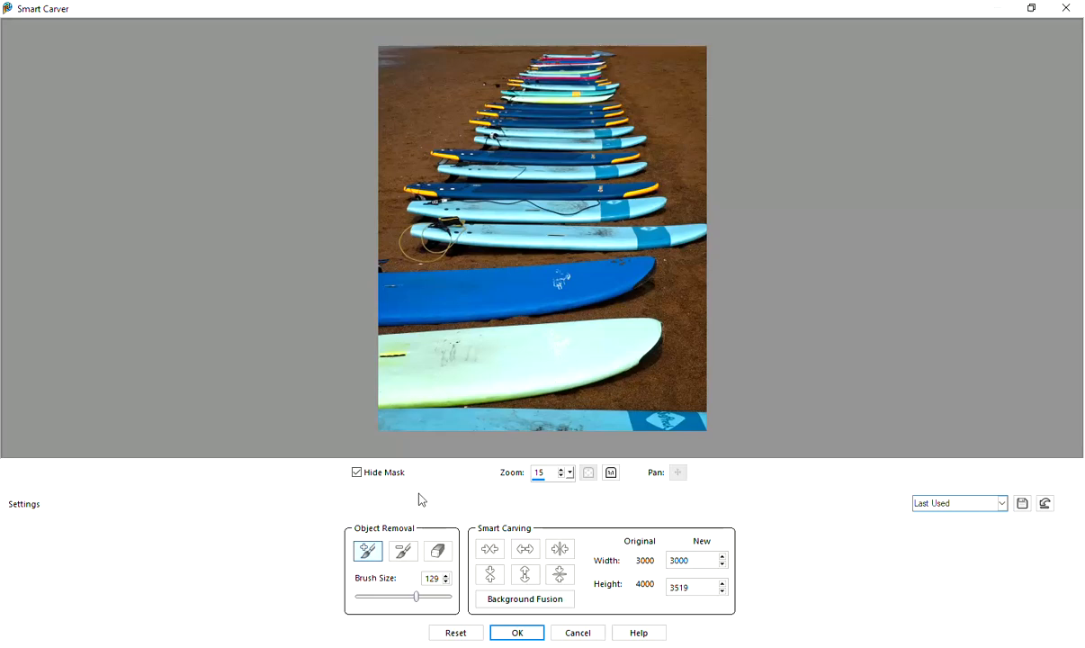
left_click(577, 633)
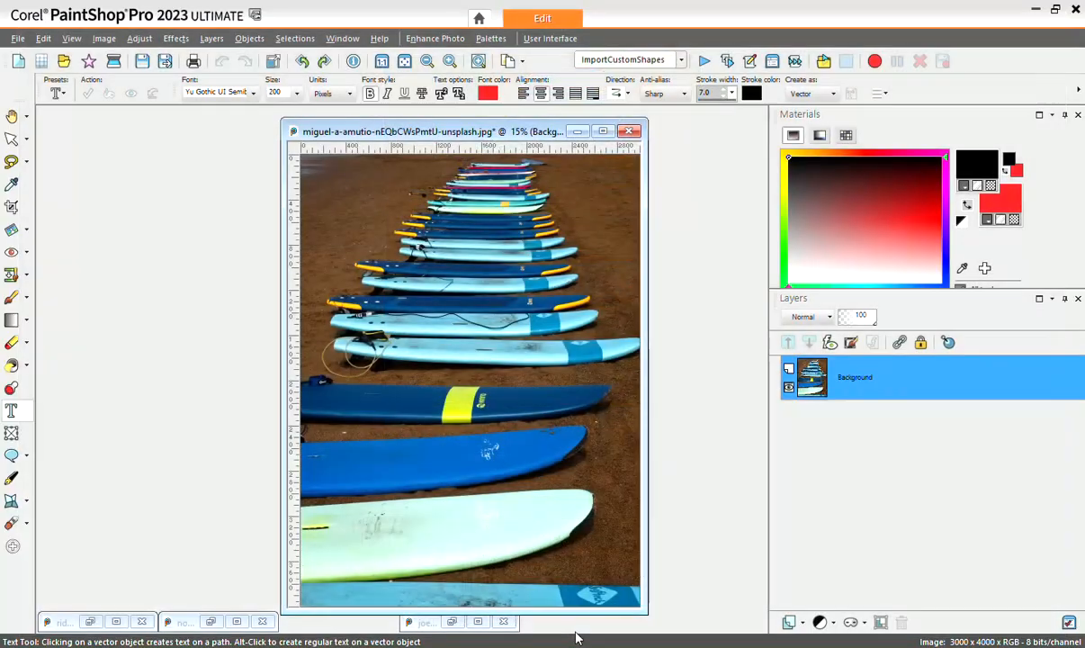
Restore the carved flower photo to the workspace.
left_click(209, 622)
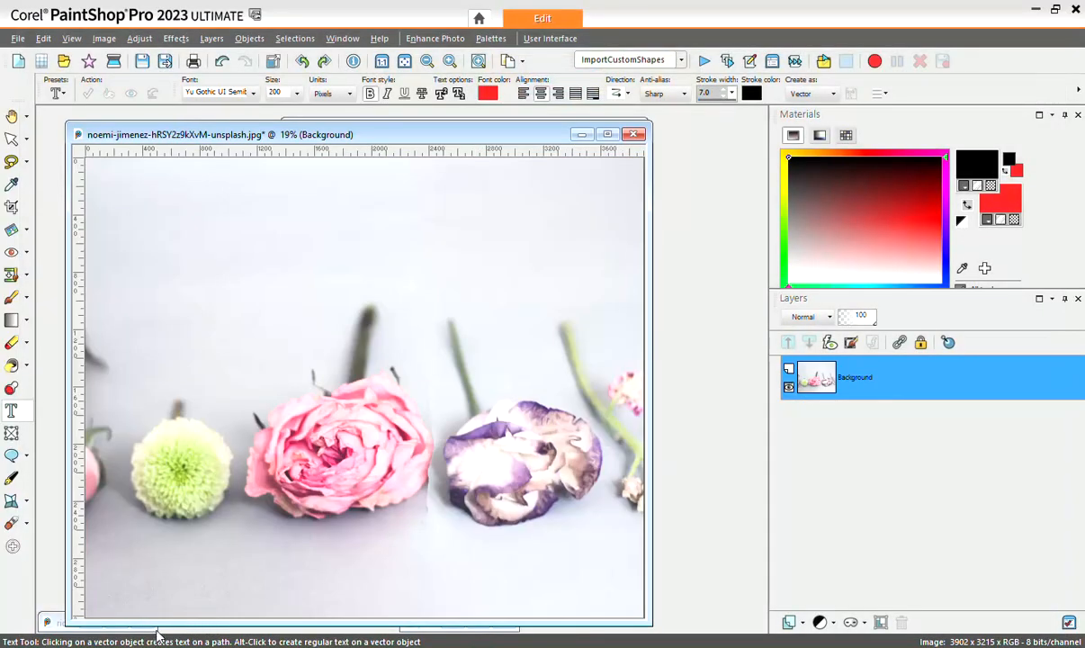
Switch from the flower photo to the bird photo and paint the two birds around the third bird position for removal in Smart Carver.
left_click(581, 134)
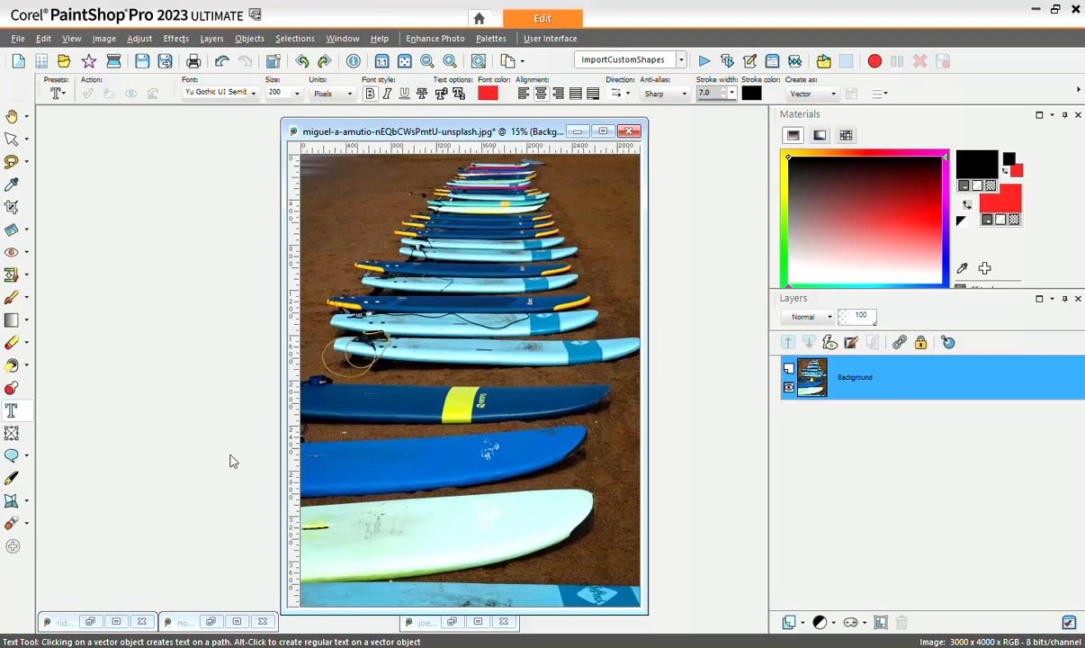
left_click(90, 622)
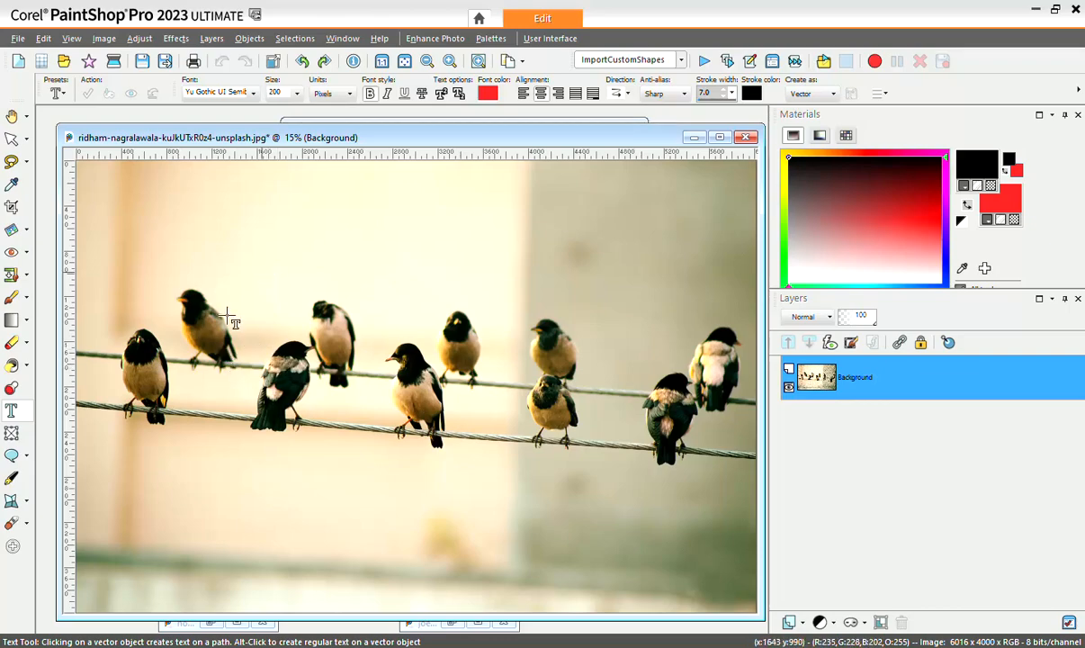
left_click(104, 38)
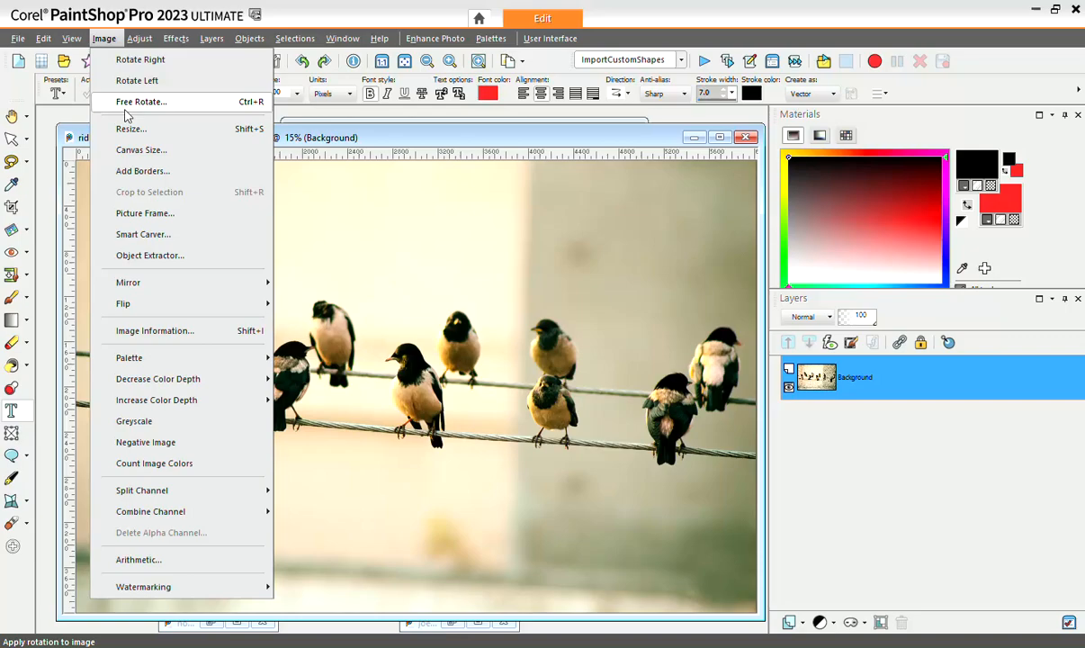
left_click(133, 235)
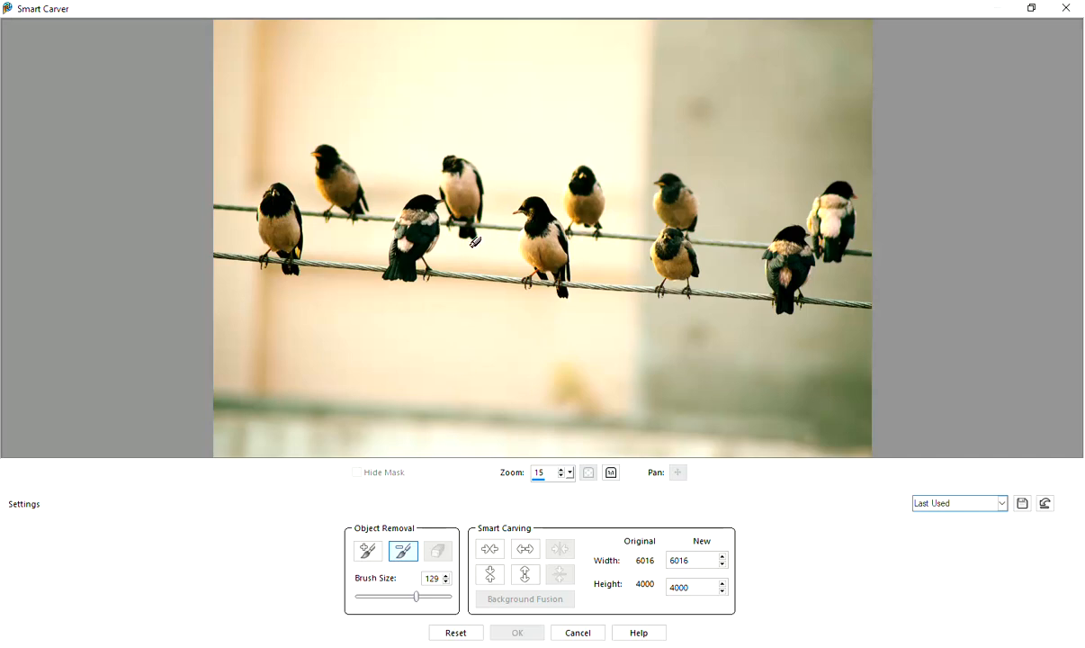
mouse_move(475, 241)
left_mouse_down()
mouse_move(477, 171)
mouse_move(487, 239)
mouse_move(482, 160)
mouse_move(463, 149)
mouse_move(395, 257)
mouse_move(400, 217)
mouse_move(409, 196)
mouse_move(424, 295)
mouse_move(447, 270)
mouse_move(460, 297)
mouse_move(485, 282)
mouse_move(448, 194)
mouse_move(434, 197)
mouse_move(417, 158)
mouse_move(406, 213)
mouse_move(443, 179)
mouse_move(417, 179)
left_mouse_up()
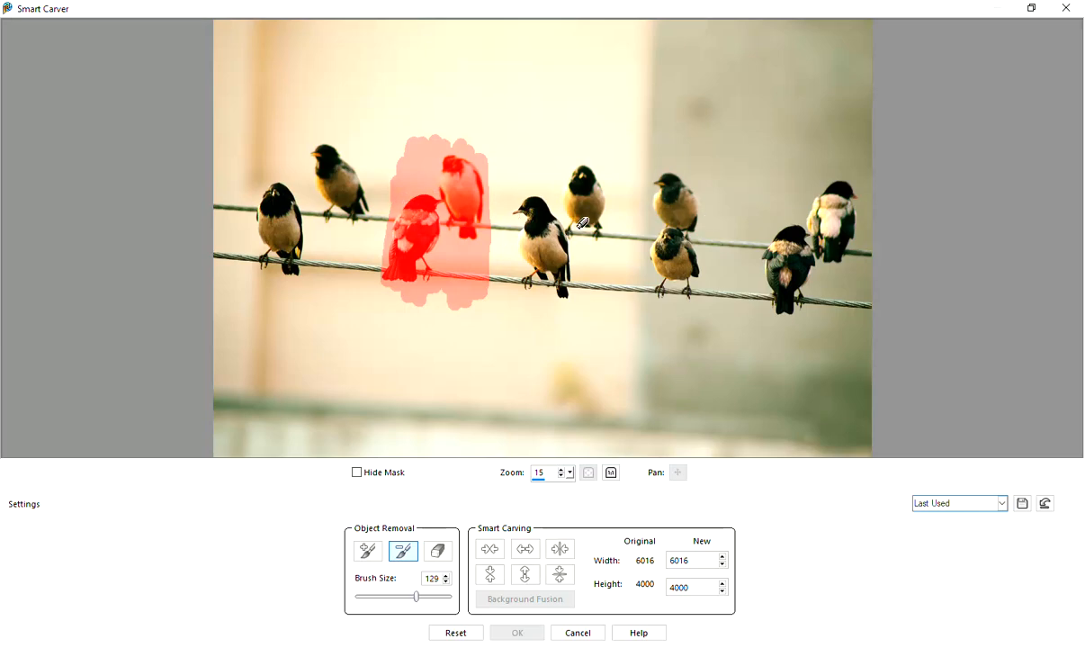
Try auto-contracting horizontally to carve out the two marked birds, discard the carving, and minimize the bird photo.
left_click(561, 545)
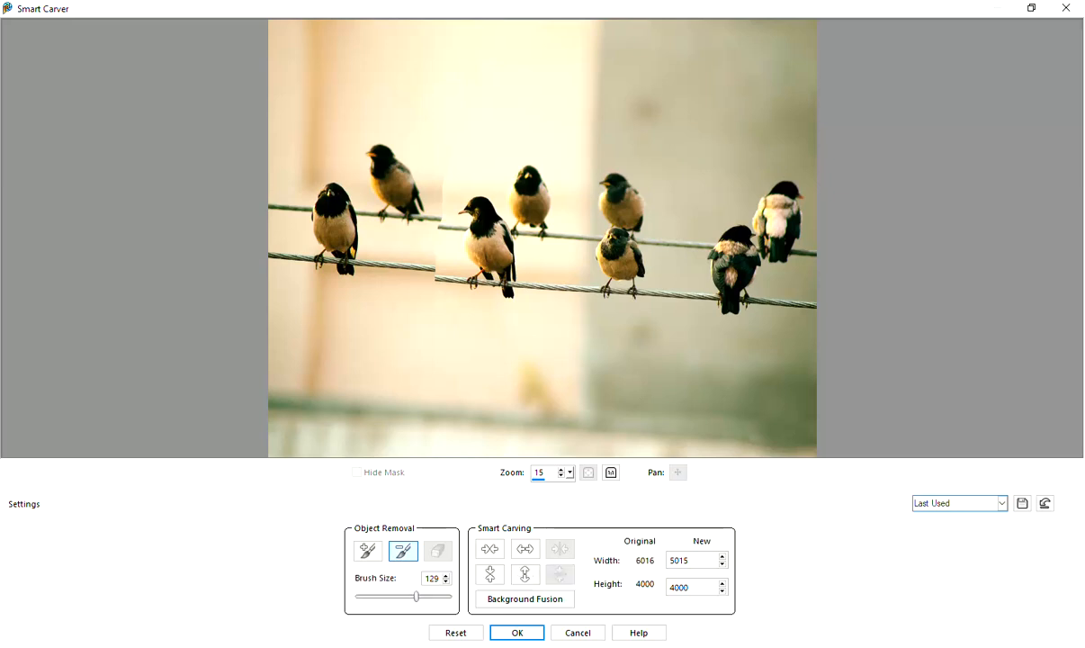
left_click(576, 632)
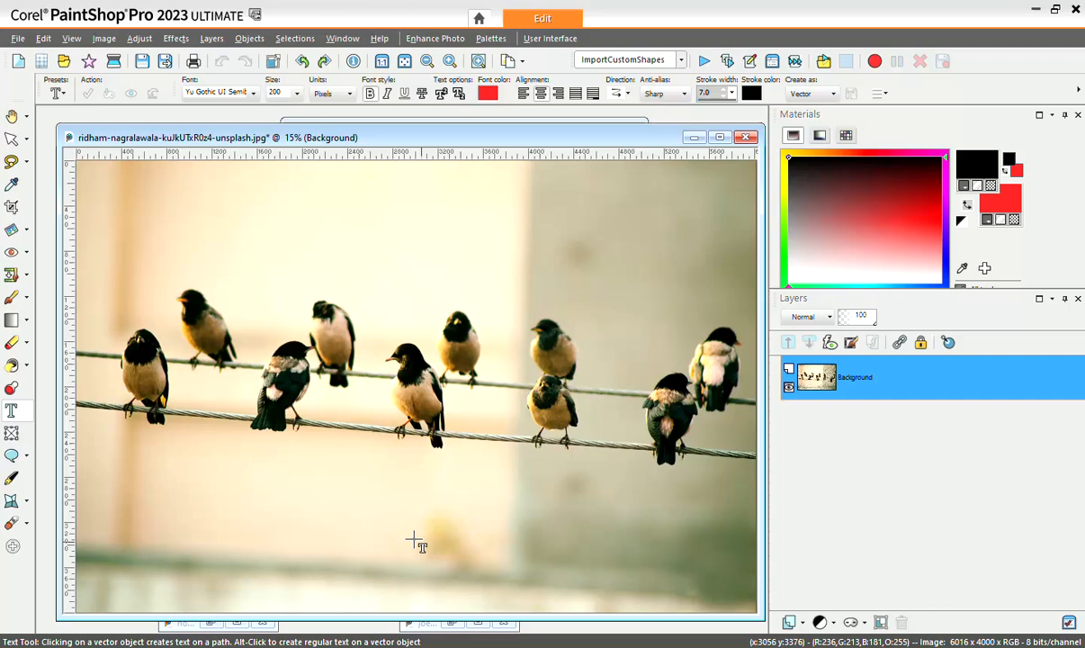
left_click(694, 139)
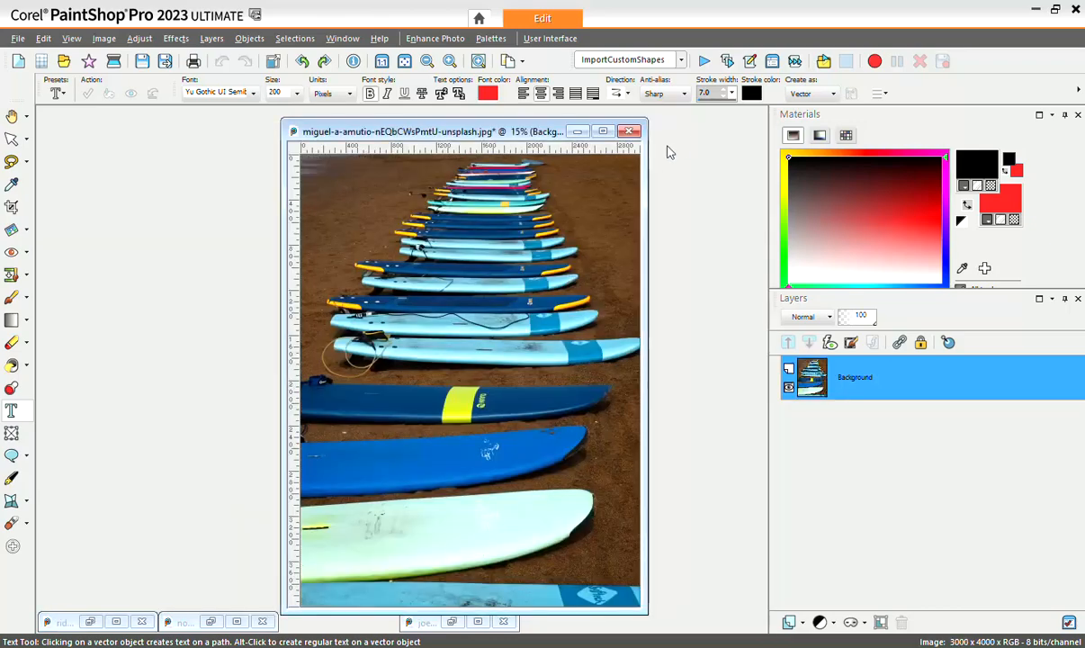
Try carving out the dark blue surfboard with the yellow band in Smart Carver by marking it and auto-contracting vertically, and discard the result.
left_click(537, 381)
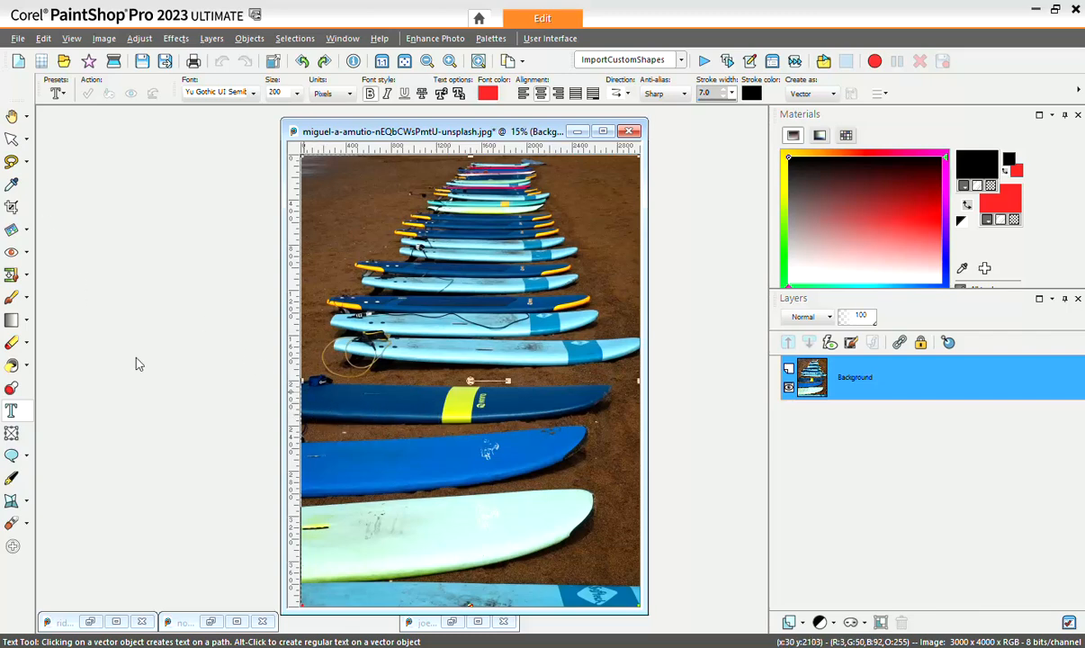
left_click(103, 38)
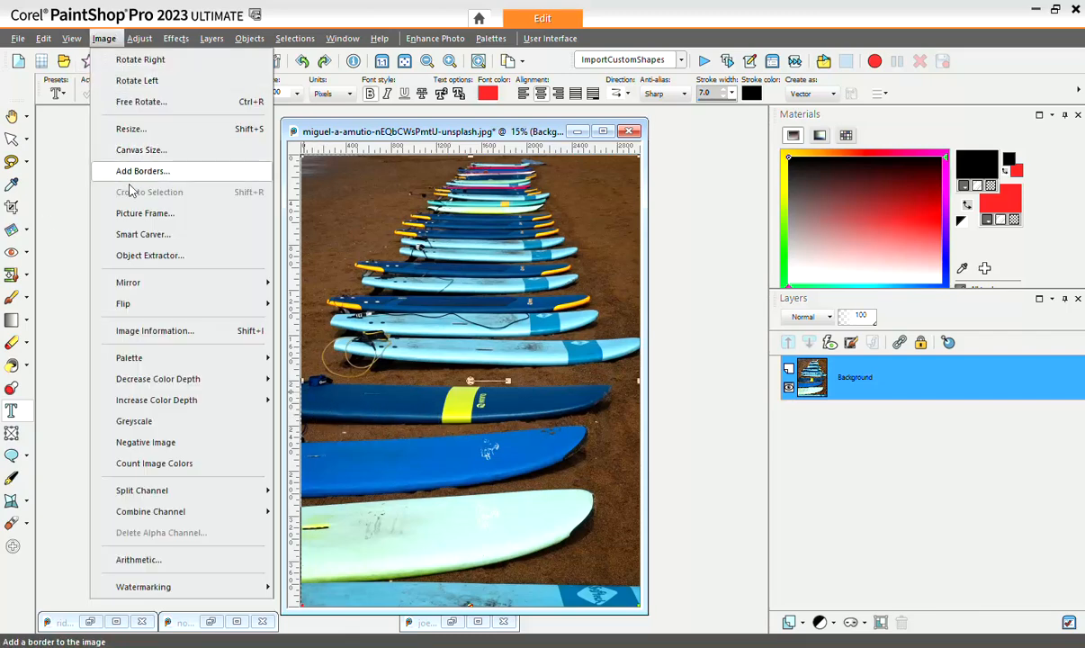
left_click(142, 235)
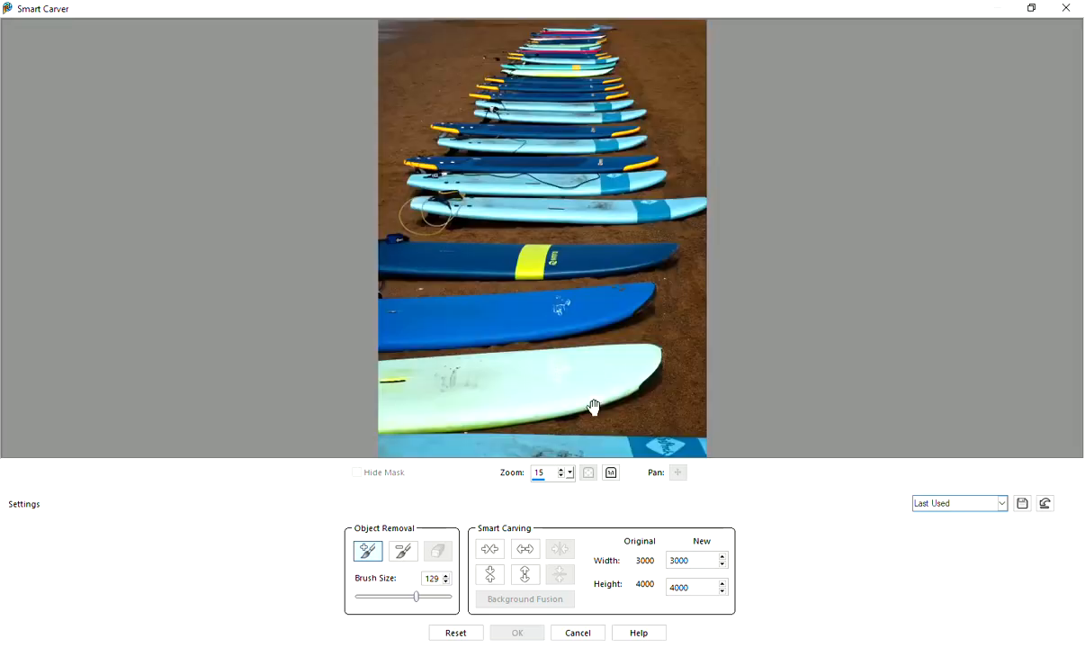
left_click(412, 548)
mouse_move(681, 246)
left_mouse_down()
mouse_move(396, 234)
mouse_move(406, 234)
mouse_move(369, 224)
mouse_move(366, 235)
mouse_move(386, 281)
mouse_move(691, 248)
mouse_move(601, 236)
mouse_move(443, 249)
mouse_move(378, 232)
mouse_move(376, 245)
mouse_move(553, 245)
mouse_move(610, 258)
mouse_move(552, 259)
mouse_move(580, 256)
left_mouse_up()
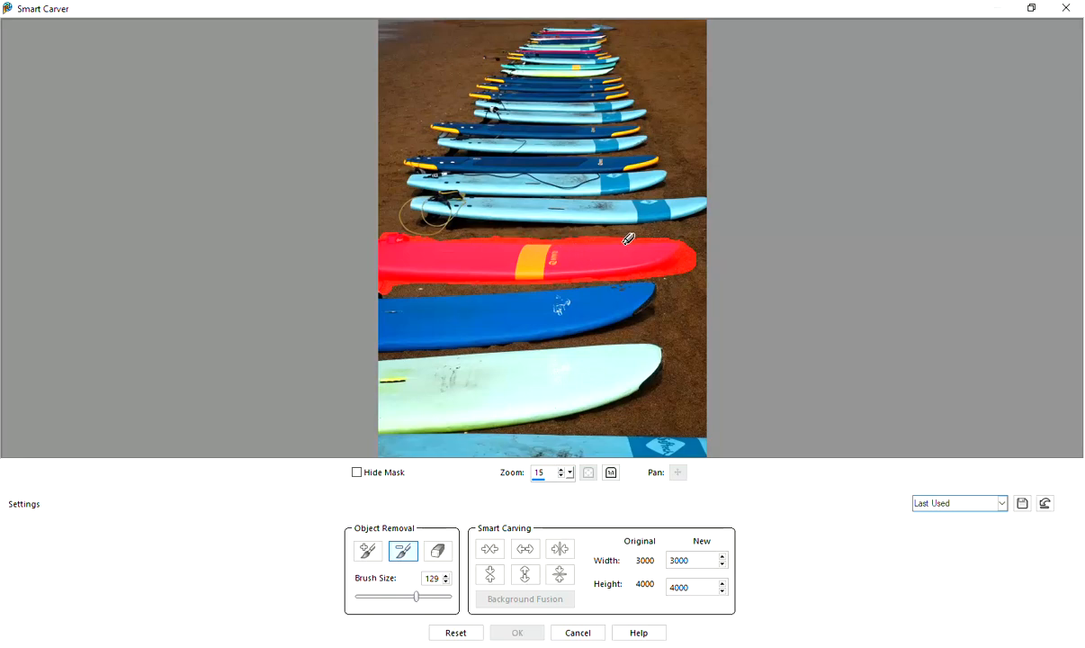
left_click(562, 567)
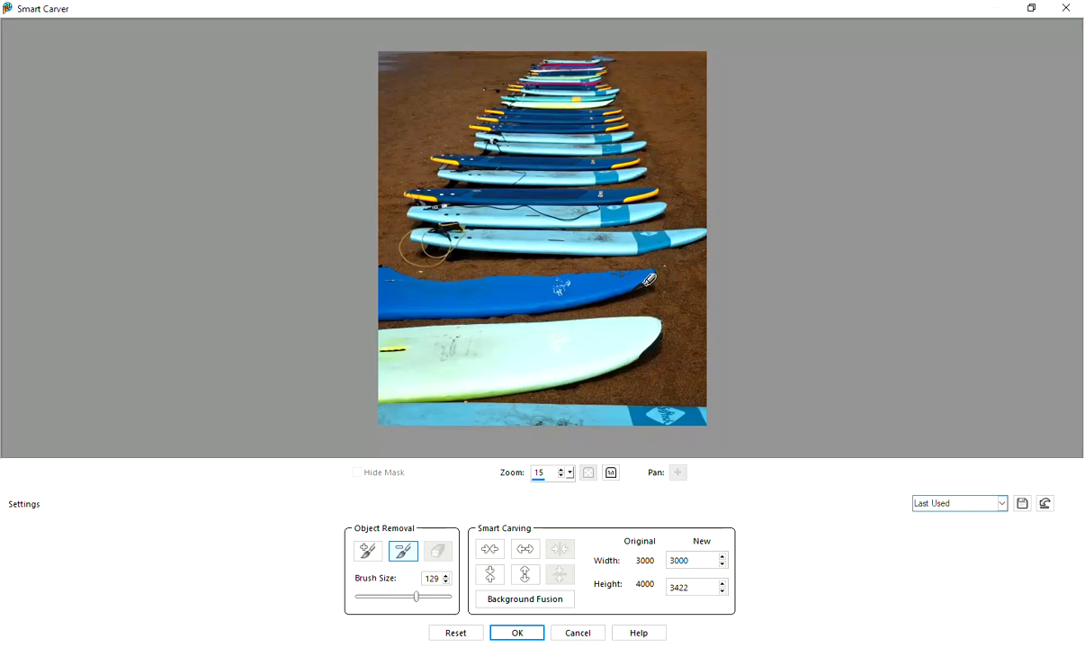
left_click(578, 634)
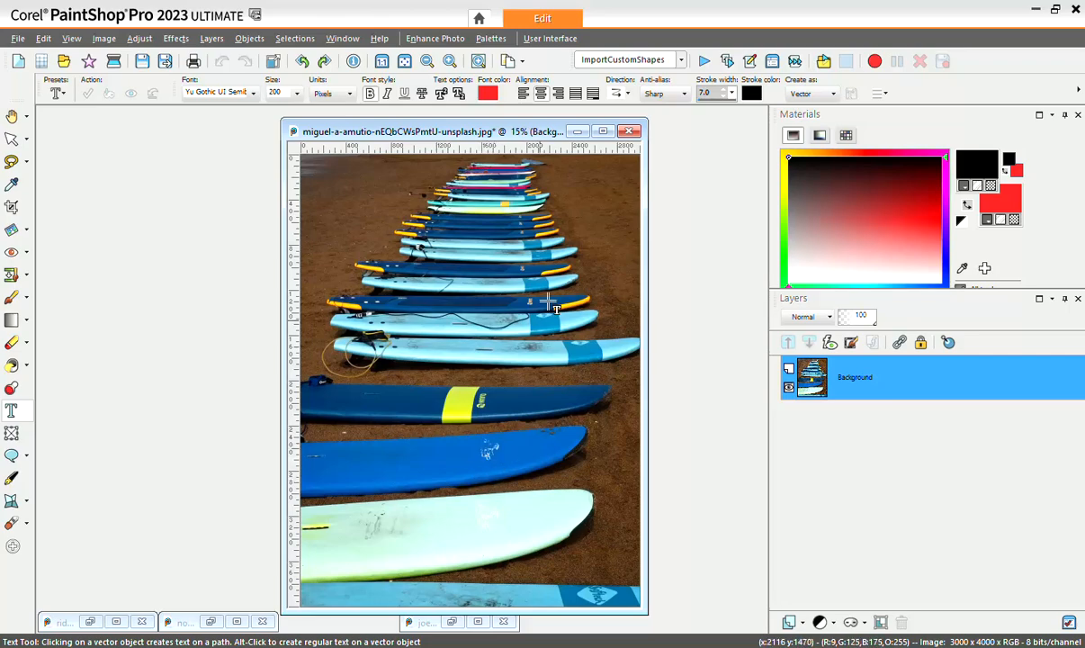
Close the surfboard photo and the three minimized photos so that the workspace is empty.
left_click(632, 132)
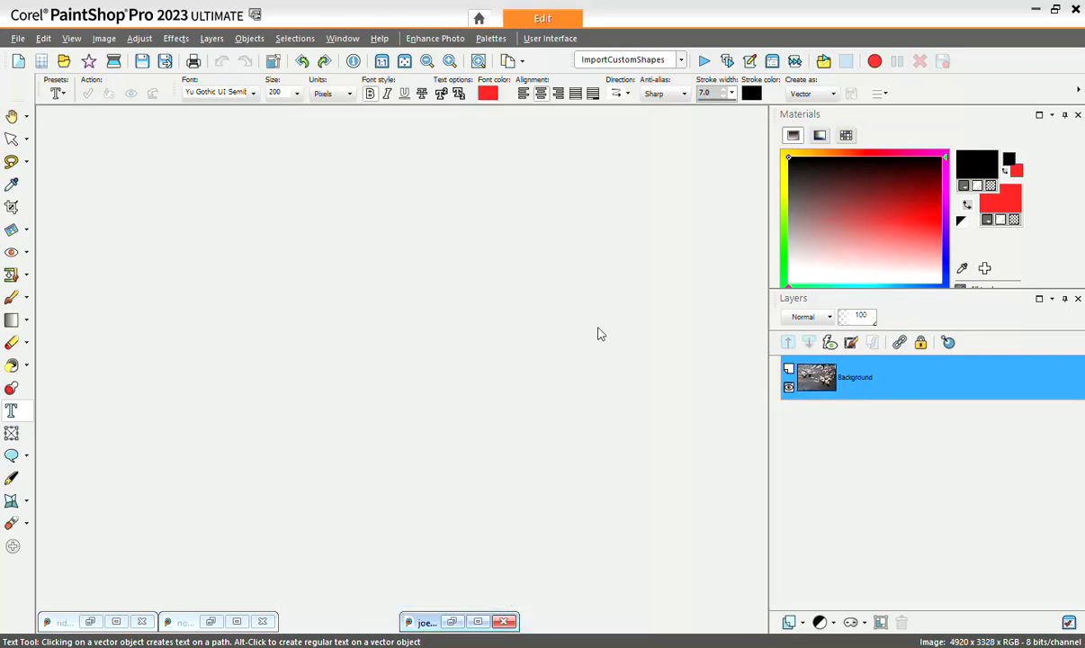
left_click(504, 621)
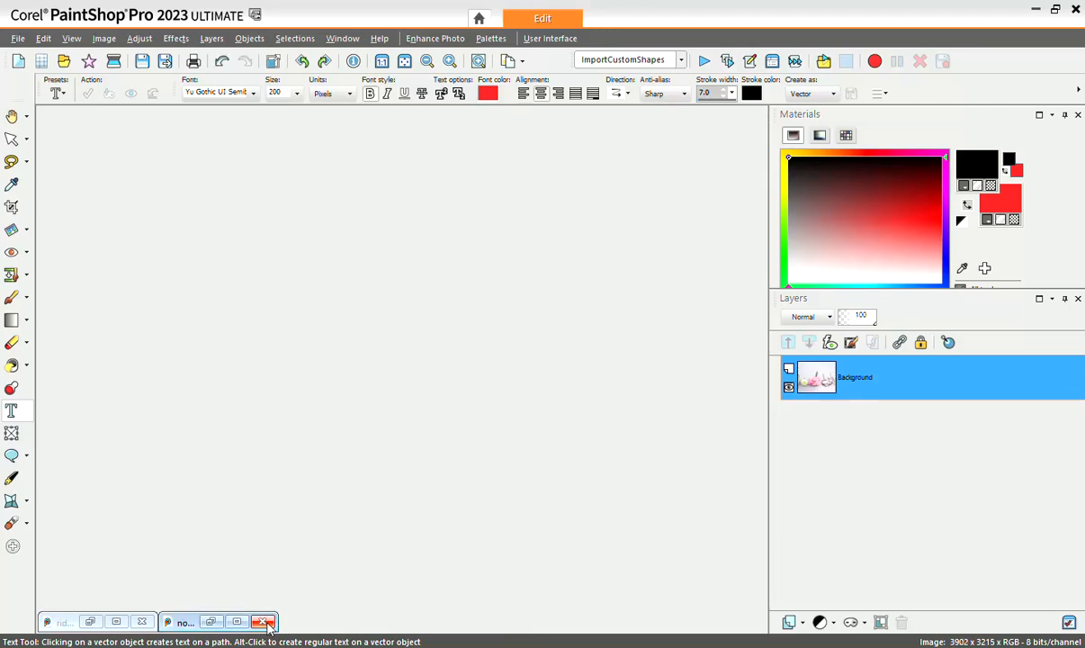
left_click(261, 624)
left_click(143, 621)
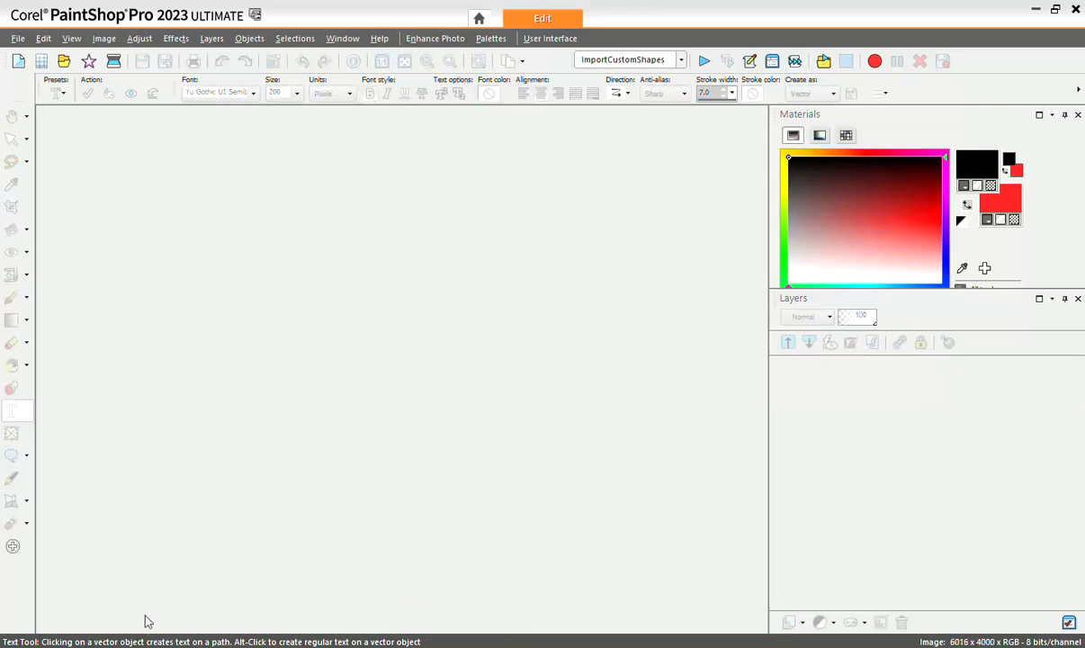